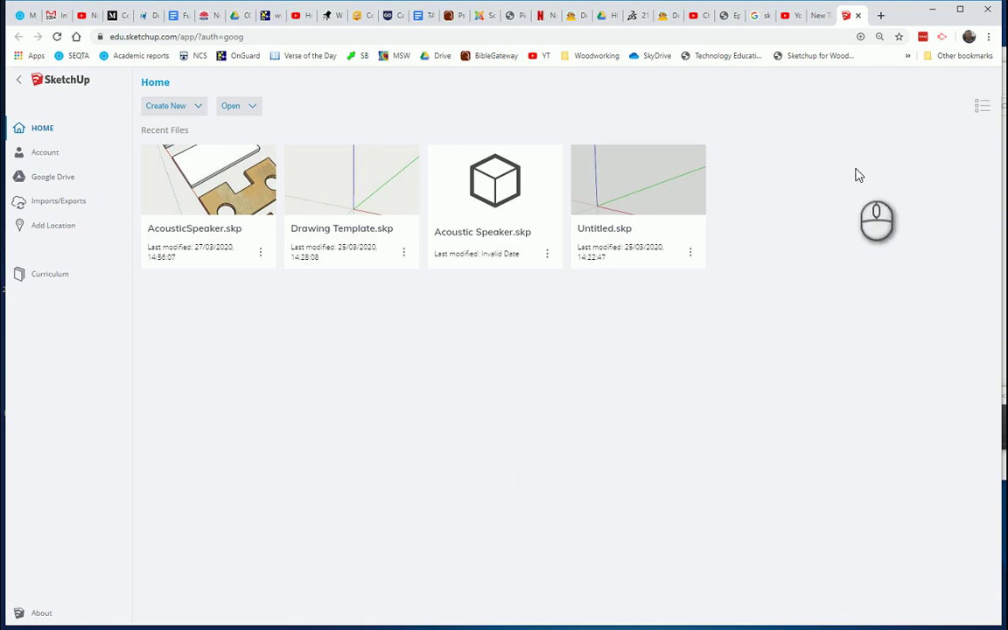
# Open AcousticSpeaker.skp from Recent Files and select the light wooden board.
pyautogui.click(190, 231)
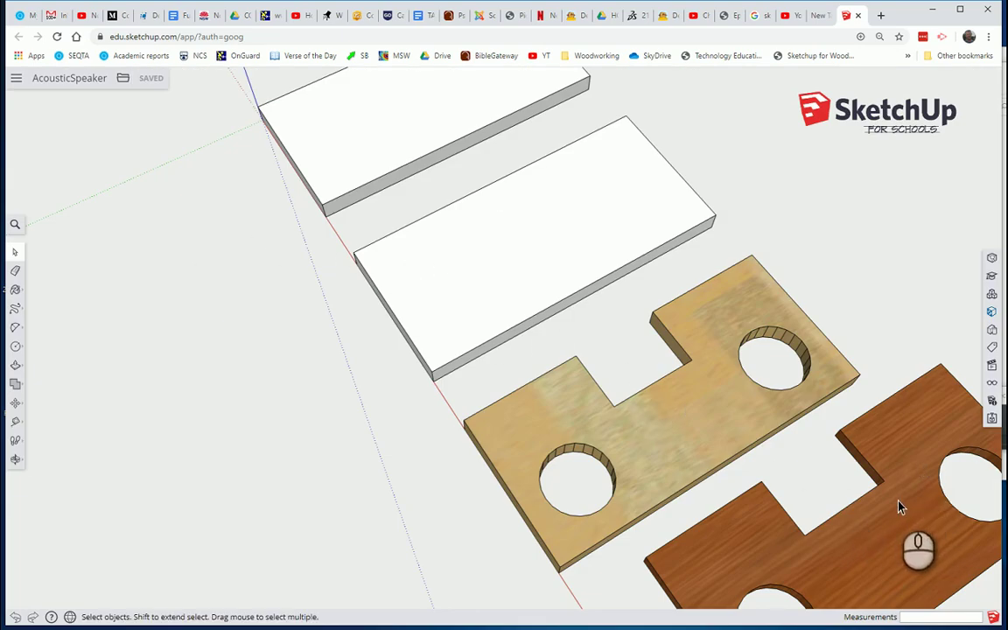
pyautogui.click(752, 418)
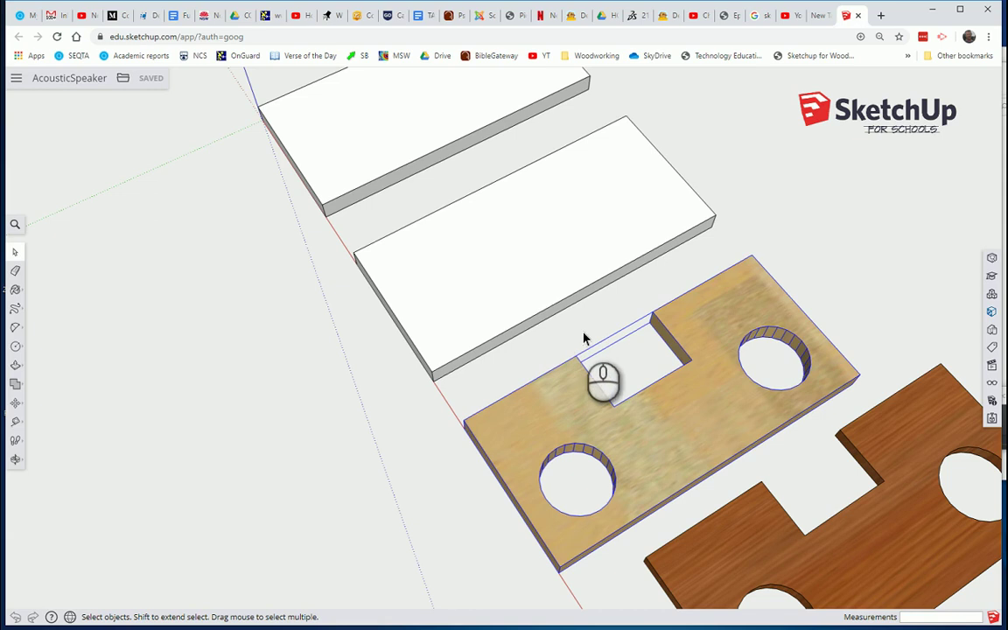
# Move the light wooden board 192.36 mm corner-to-corner onto the second white board.
pyautogui.scroll(-2, 732, 436)
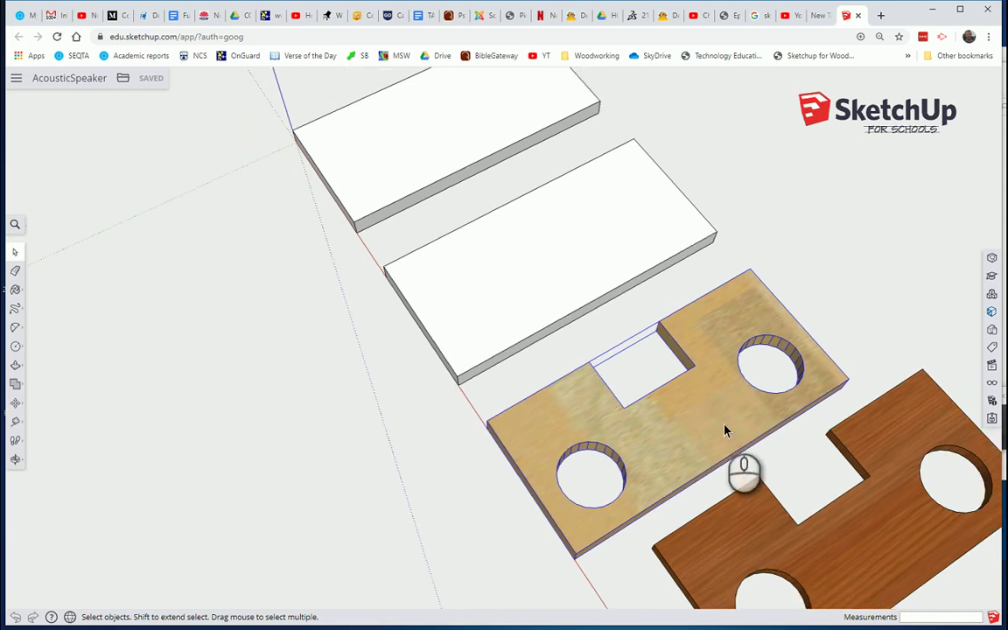
pyautogui.scroll(2, 613, 394)
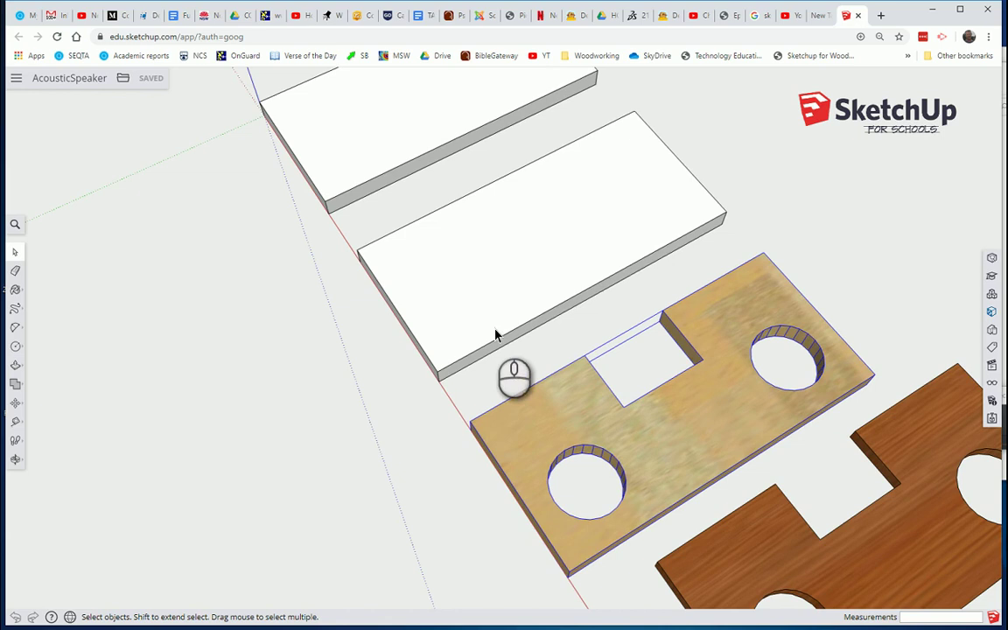
pyautogui.keyDown('shift'); pyautogui.moveTo(585, 410); pyautogui.dragTo(574, 370, button='middle'); pyautogui.keyUp('shift')
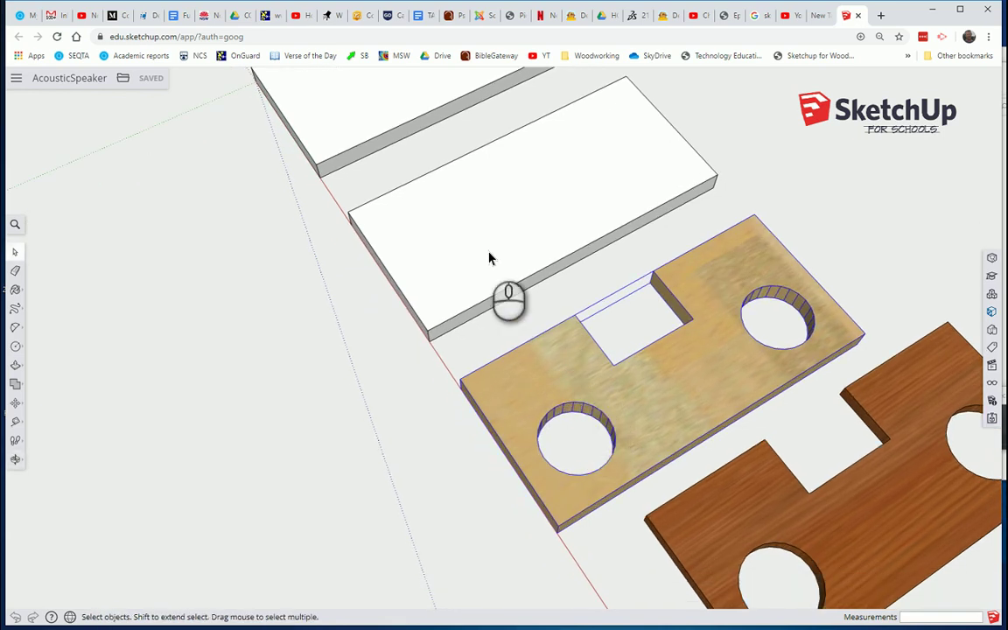
pyautogui.scroll(-1, 462, 317)
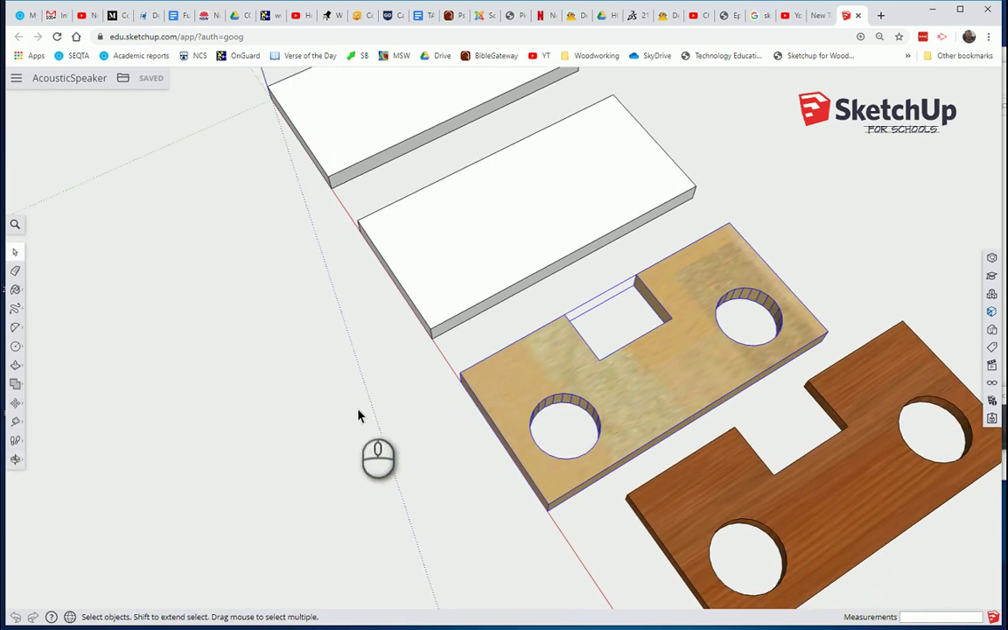
pyautogui.scroll(2, 574, 445)
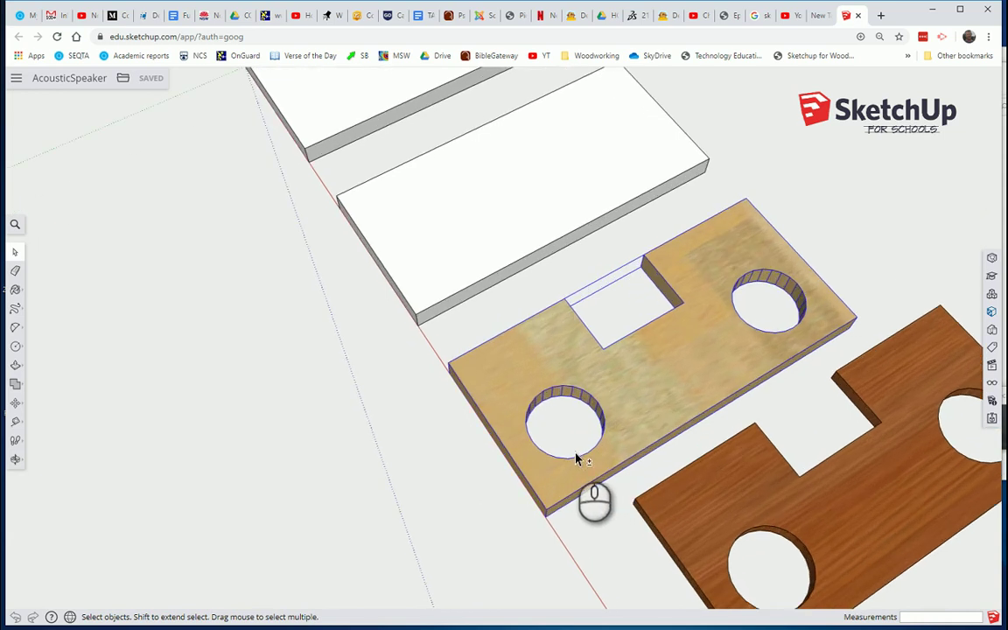
pyautogui.moveTo(576, 451)
pyautogui.keyDown('shift'); pyautogui.mouseDown(button='middle')
pyautogui.moveTo(567, 432)
pyautogui.moveTo(587, 457)
pyautogui.mouseUp(button='middle'); pyautogui.keyUp('shift')
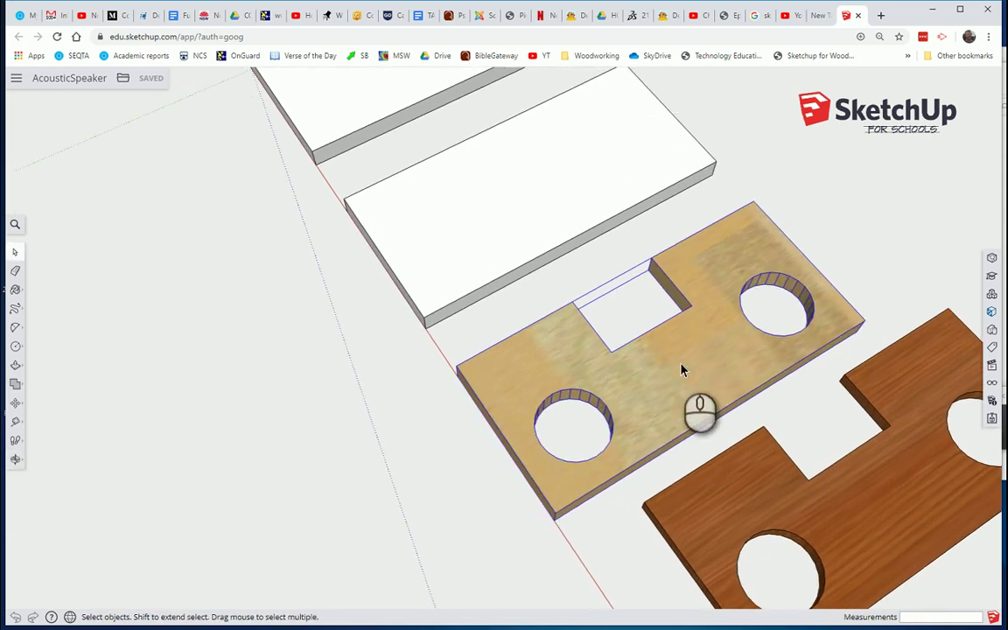
pyautogui.click(15, 402)
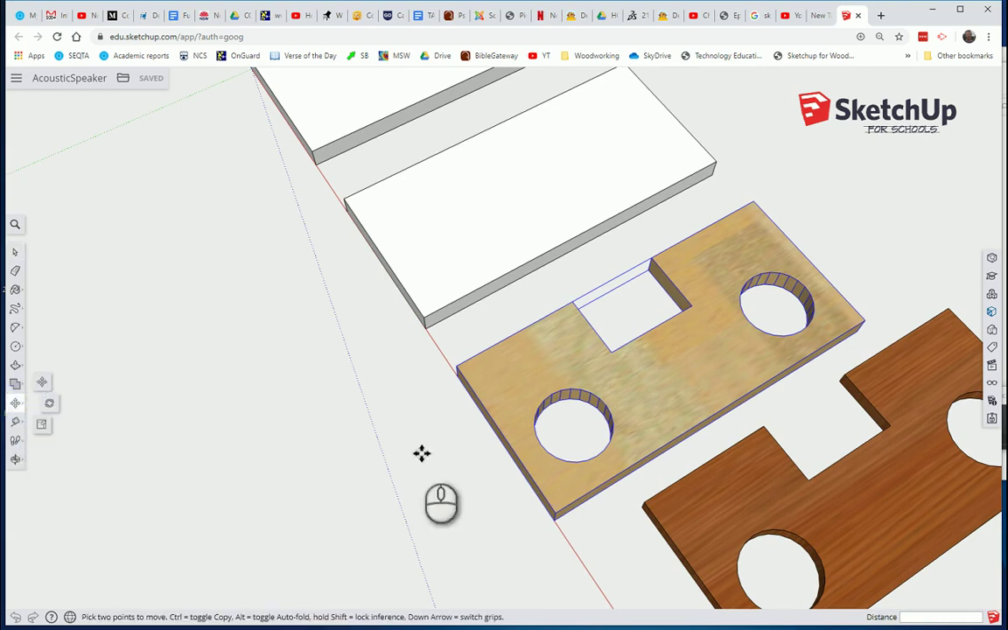
pyautogui.click(555, 522)
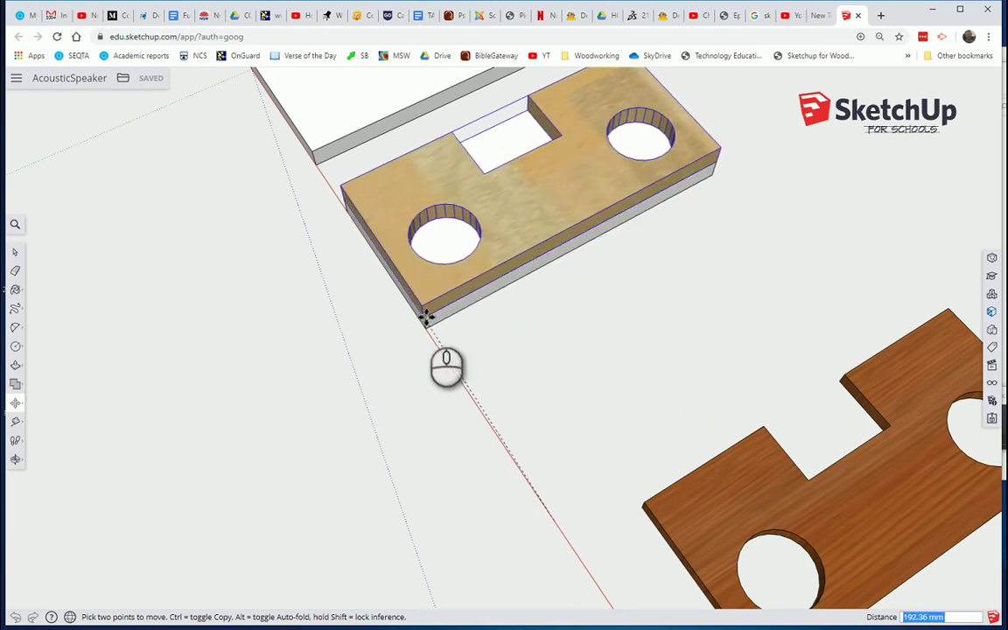
pyautogui.click(425, 317)
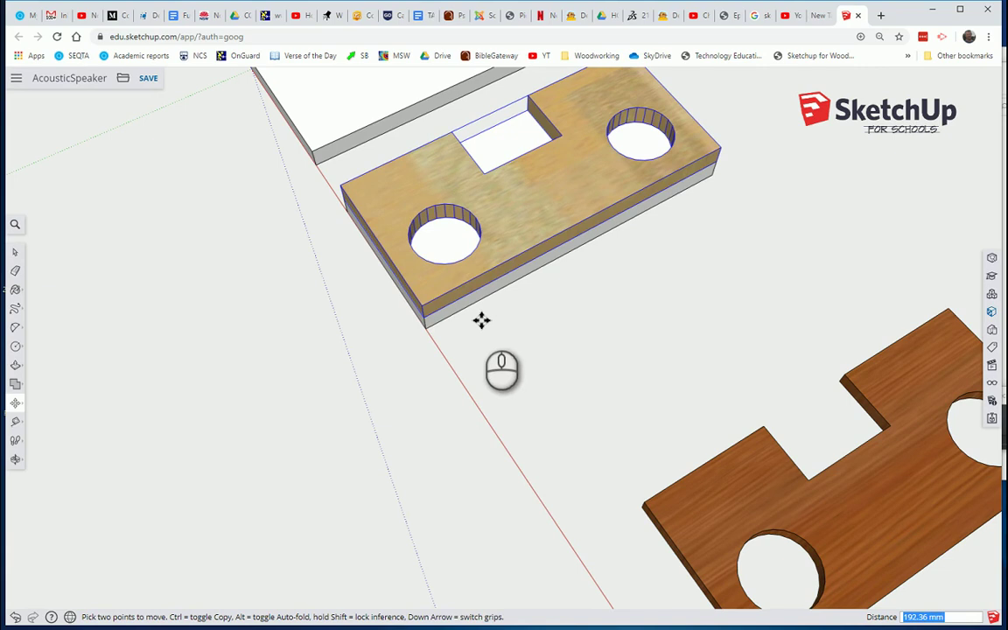
pyautogui.press('space')
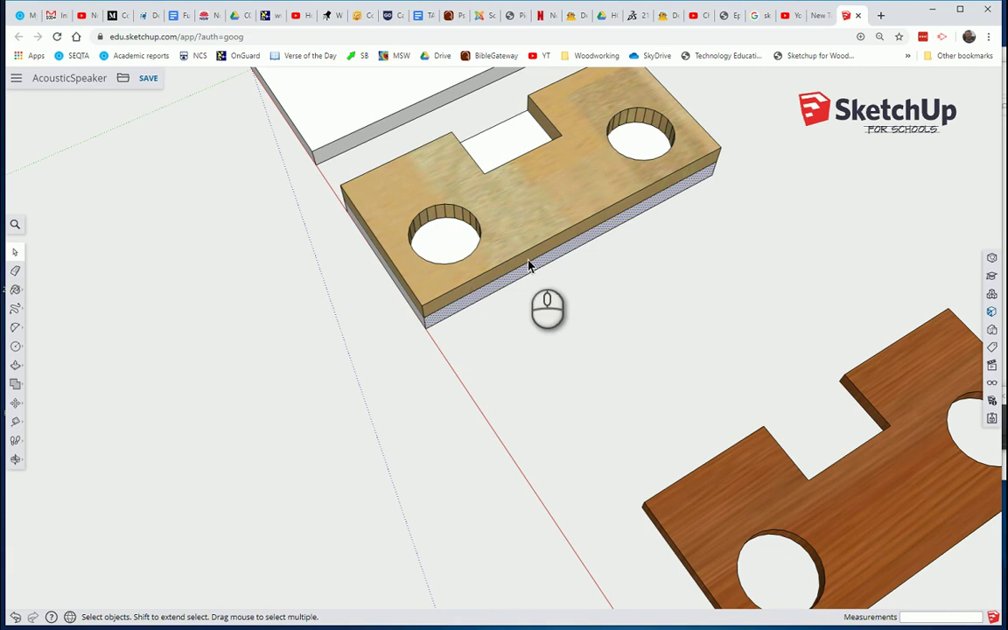
# Intersect the wooden board's faces with the model to imprint its holes and notch.
pyautogui.tripleClick(534, 274)
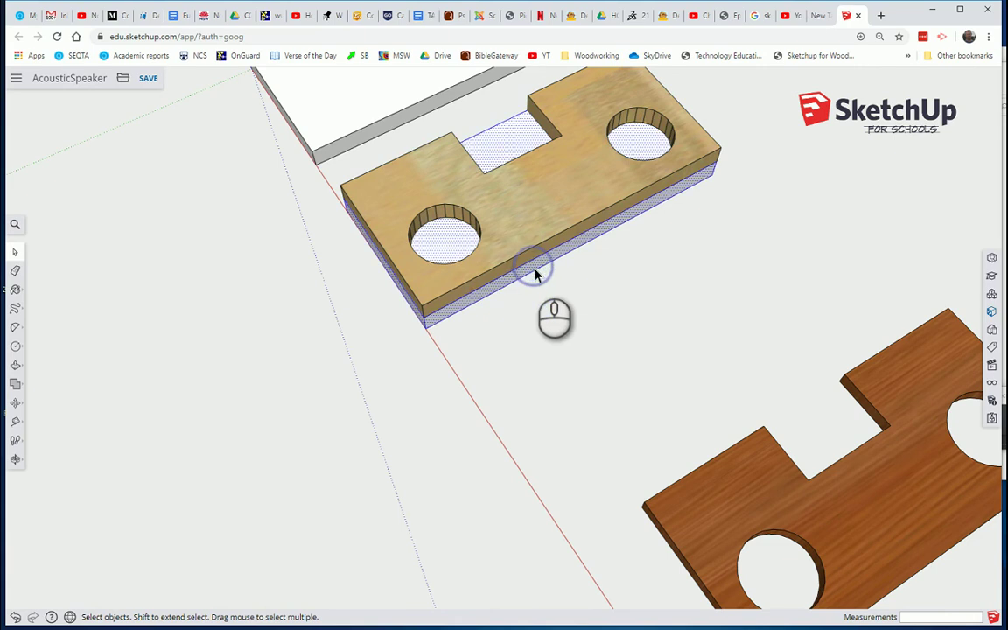
pyautogui.rightClick(535, 275)
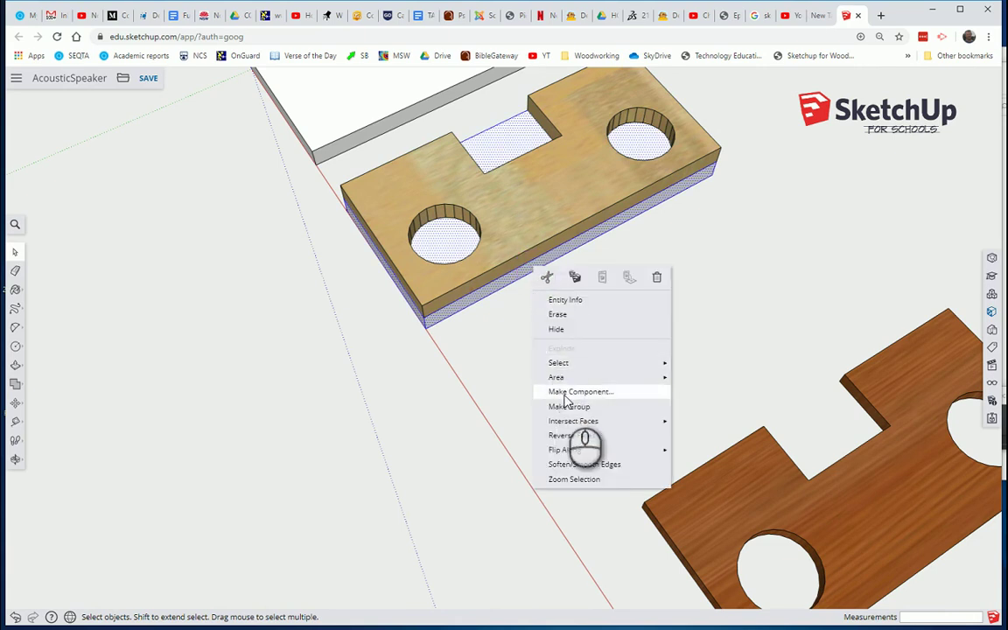
pyautogui.moveTo(575, 424)
pyautogui.click(682, 422)
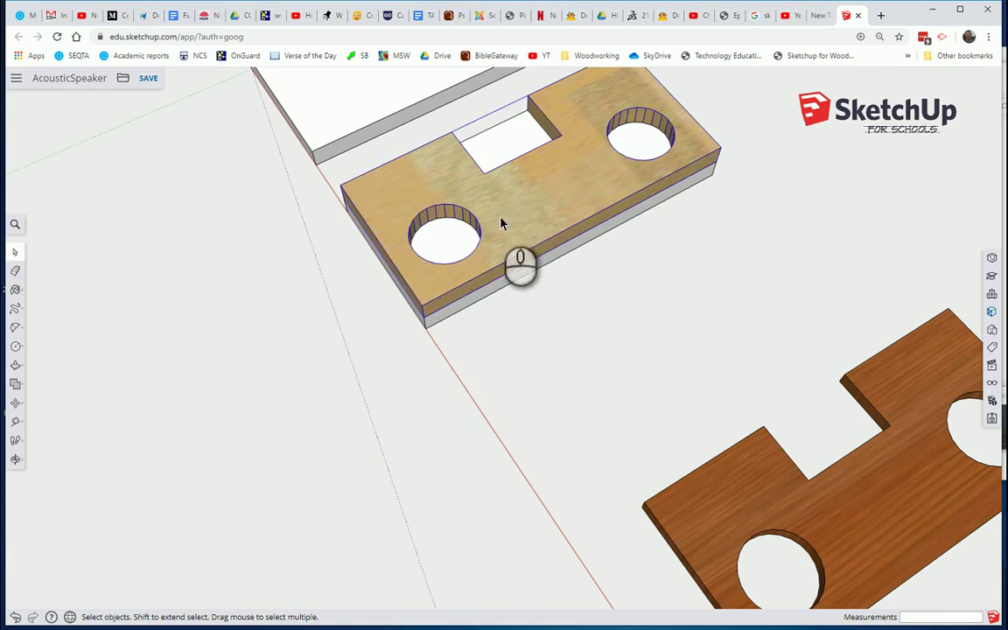
# Move the wooden board 200.96 mm back off the white board.
pyautogui.press('m')
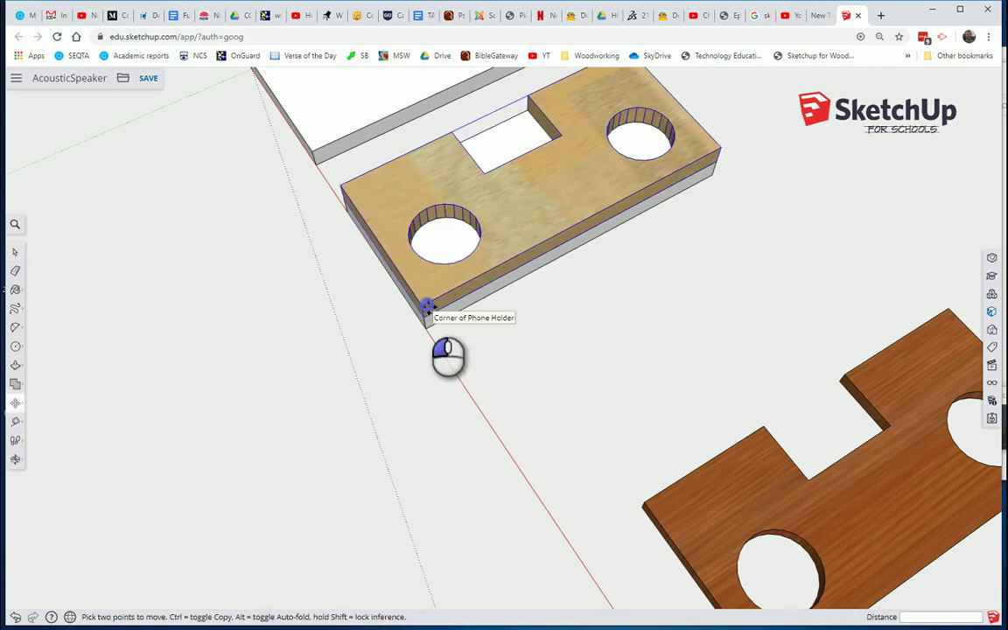
pyautogui.click(426, 306)
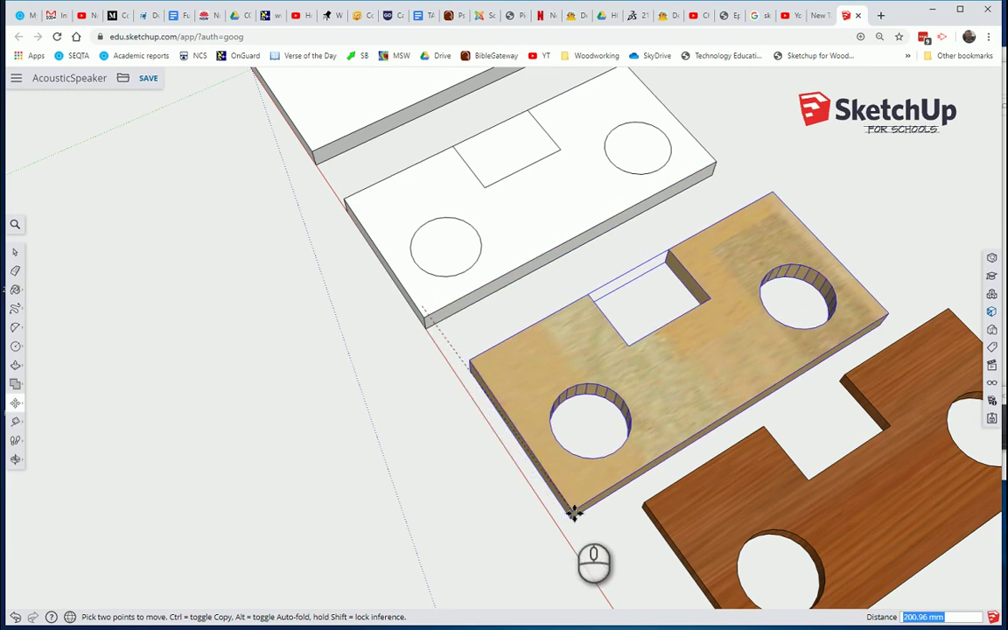
pyautogui.click(574, 512)
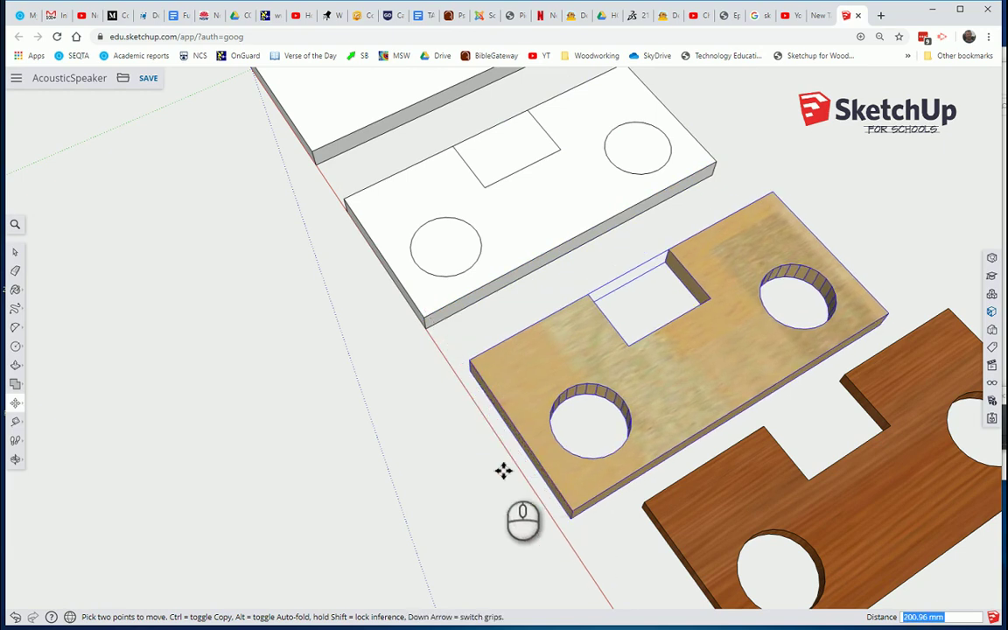
pyautogui.press('space')
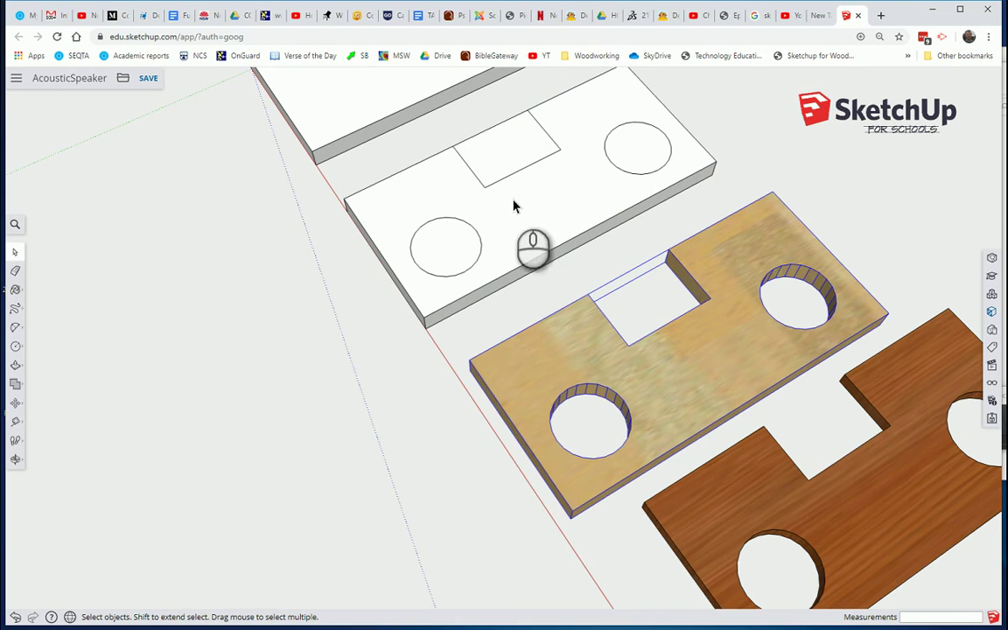
pyautogui.scroll(3, 497, 214)
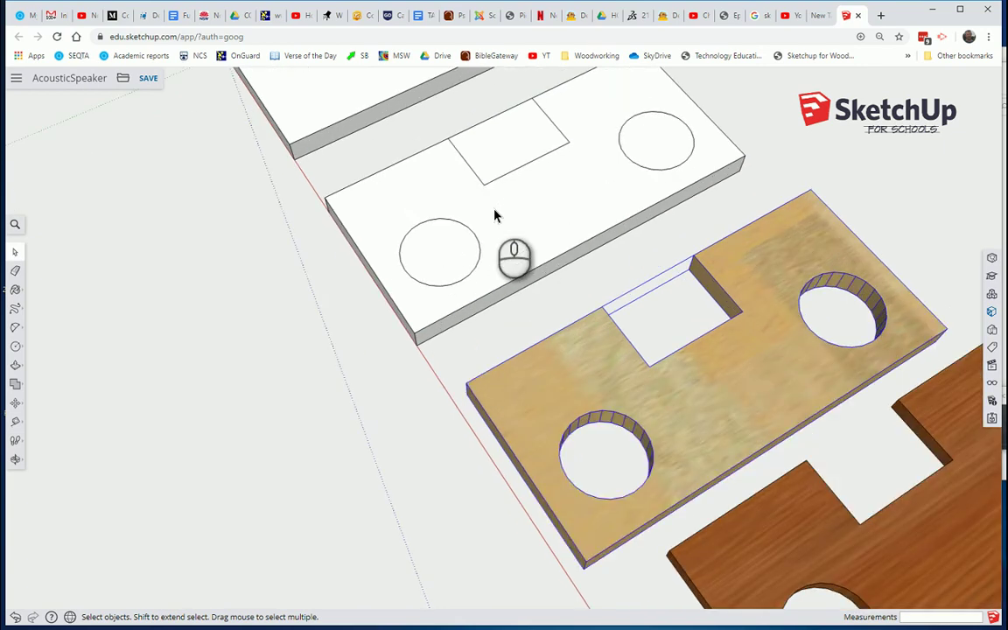
pyautogui.moveTo(578, 184); pyautogui.dragTo(512, 293, button='middle')
pyautogui.click(586, 184)
pyautogui.click(605, 355)
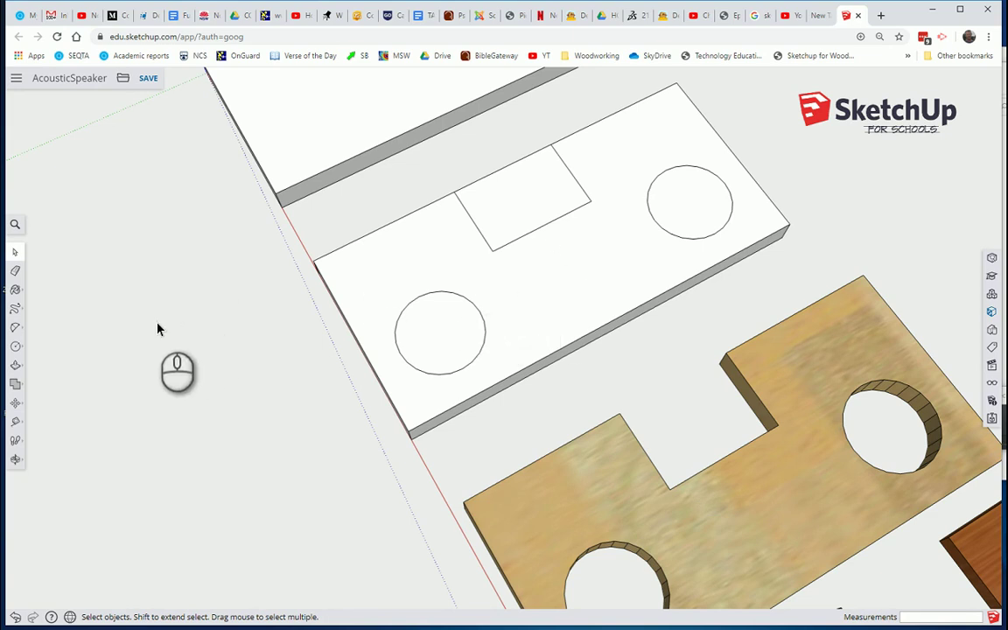
# After a freehand attempt, draw a straight line from the rectangle's lower corner toward the right circle.
pyautogui.click(17, 314)
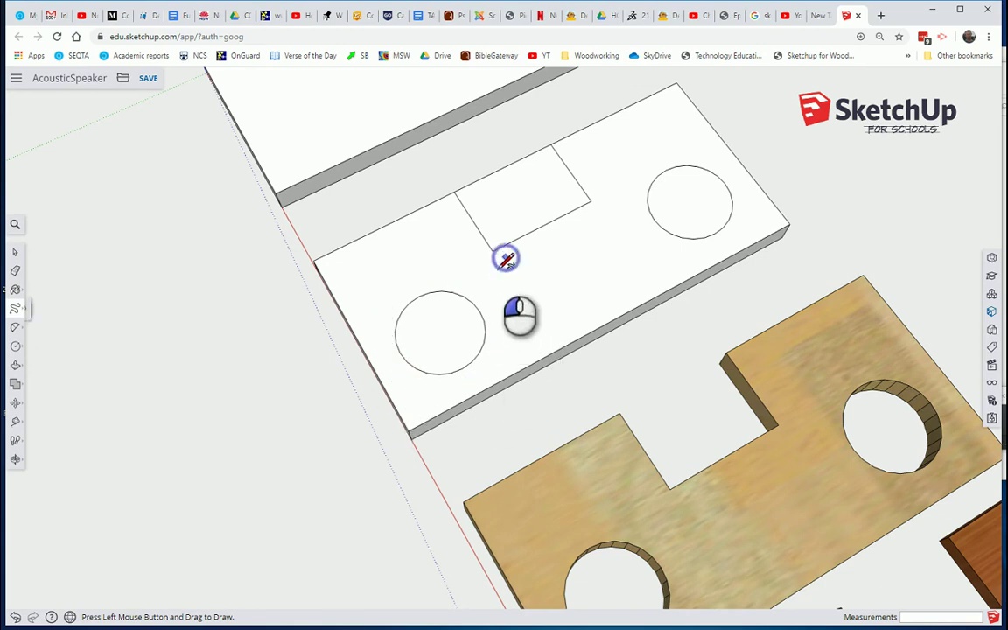
pyautogui.moveTo(506, 259)
pyautogui.mouseDown()
pyautogui.moveTo(426, 278)
pyautogui.moveTo(393, 299)
pyautogui.moveTo(386, 344)
pyautogui.moveTo(405, 380)
pyautogui.moveTo(465, 390)
pyautogui.moveTo(578, 290)
pyautogui.mouseUp()
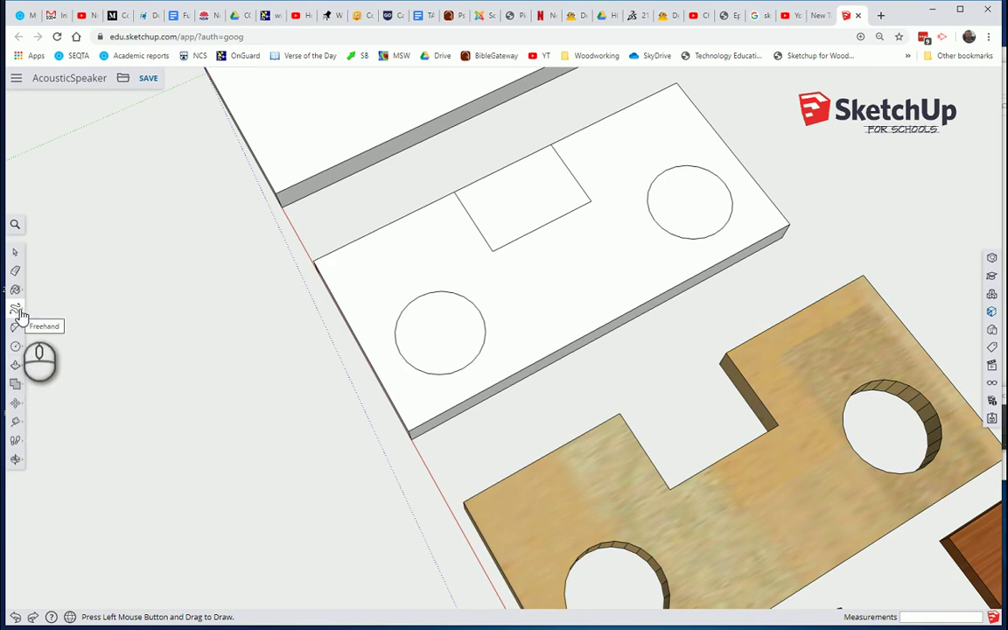
pyautogui.click(19, 313)
pyautogui.click(42, 302)
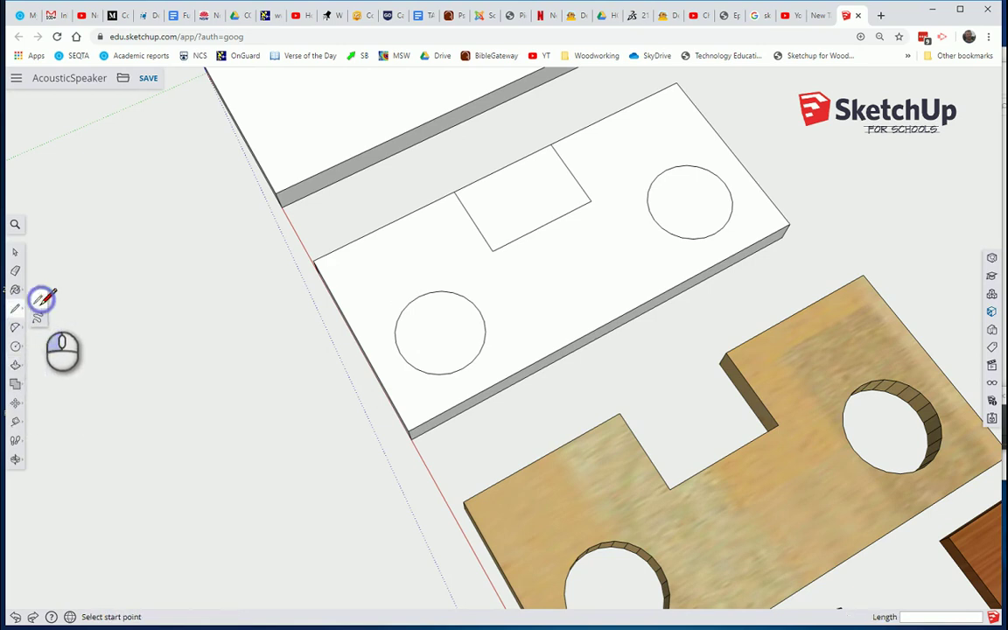
pyautogui.click(503, 257)
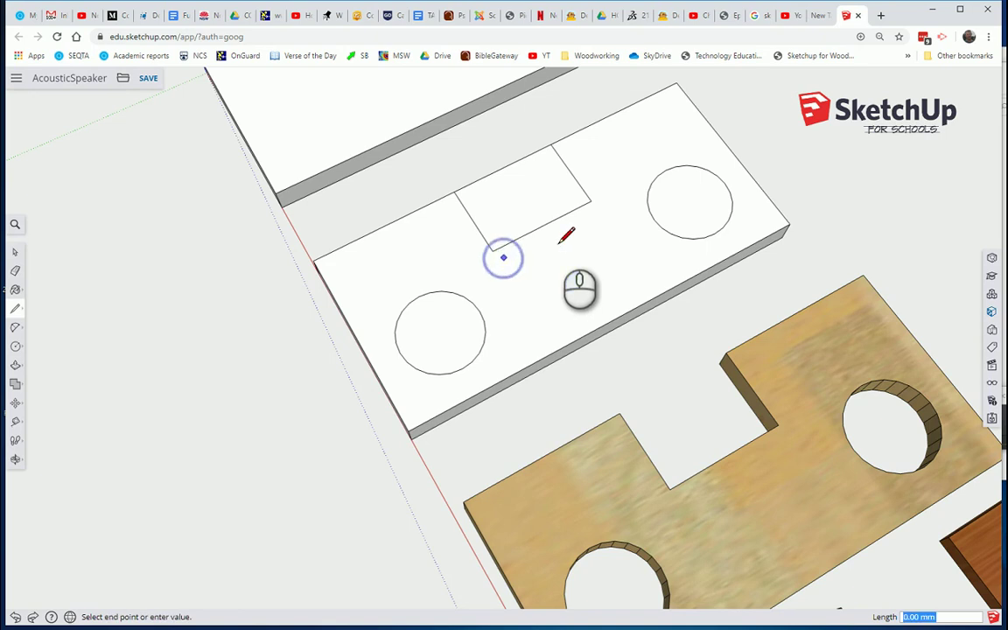
pyautogui.click(601, 209)
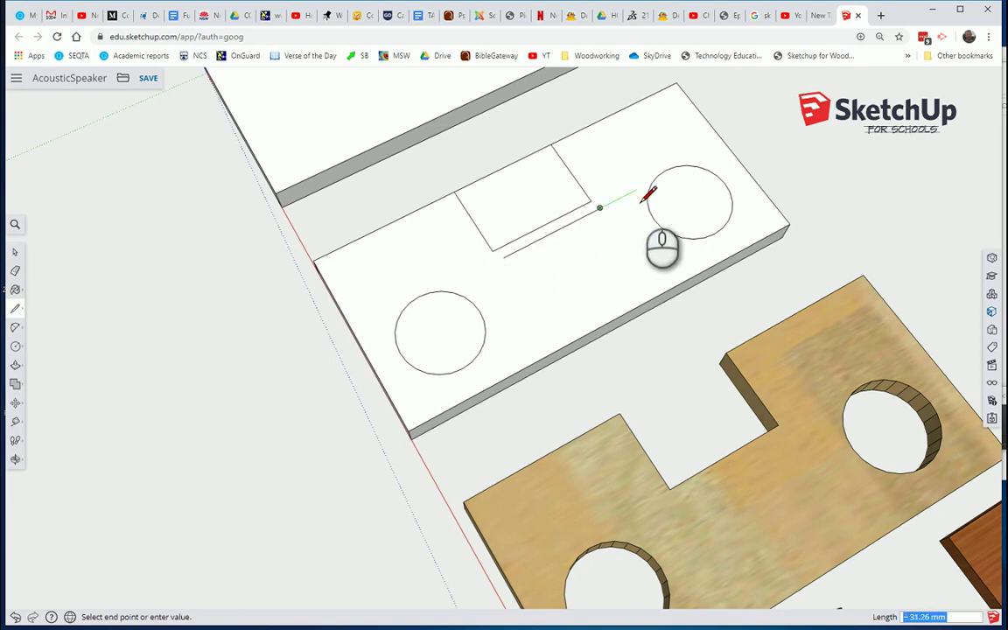
# Extend the line around the right circle, then undo the extra segments.
pyautogui.click(639, 188)
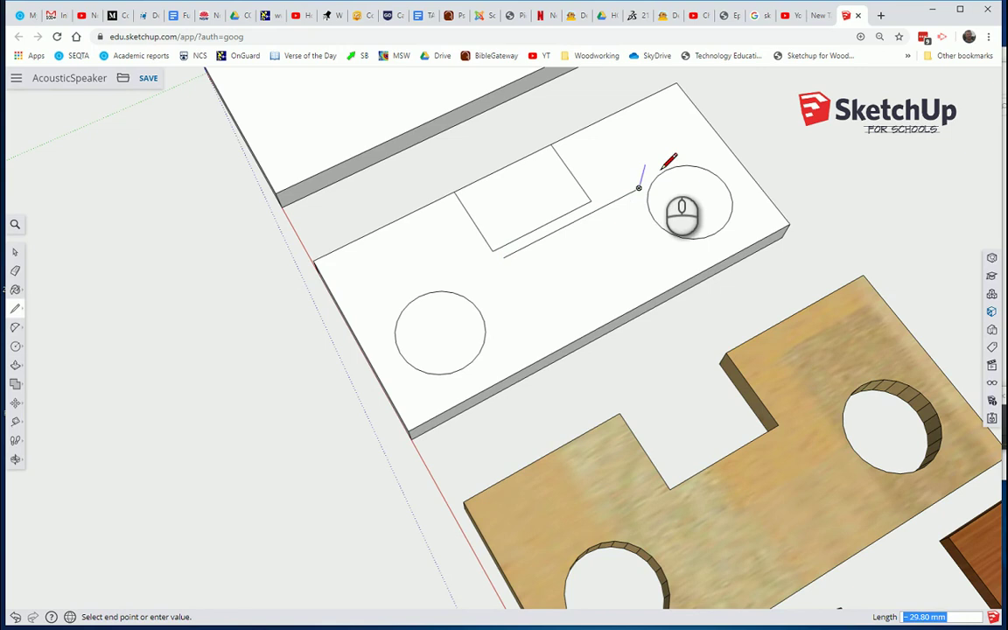
pyautogui.click(662, 163)
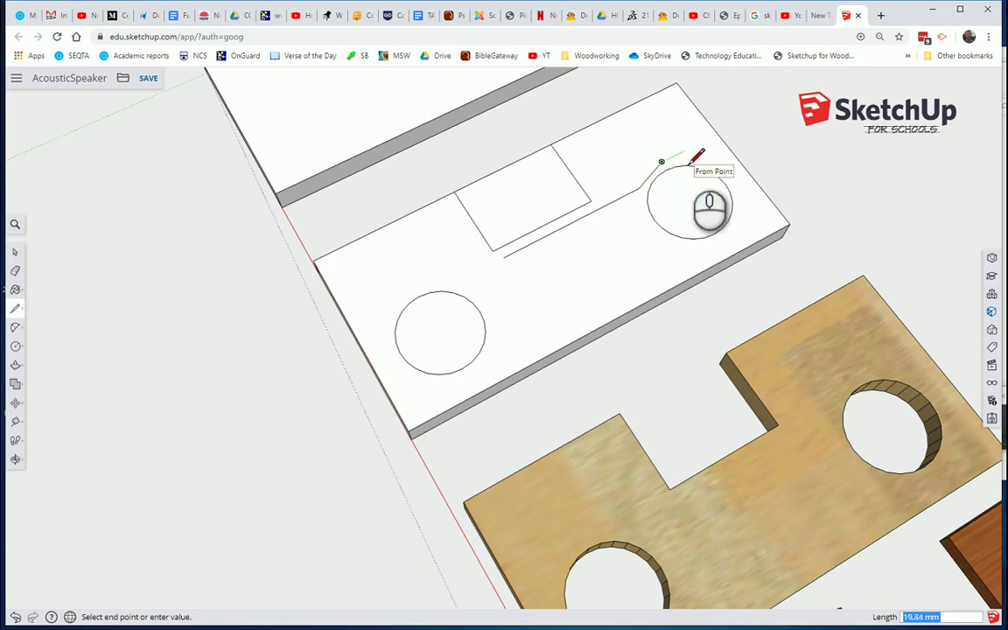
pyautogui.click(686, 153)
pyautogui.click(719, 161)
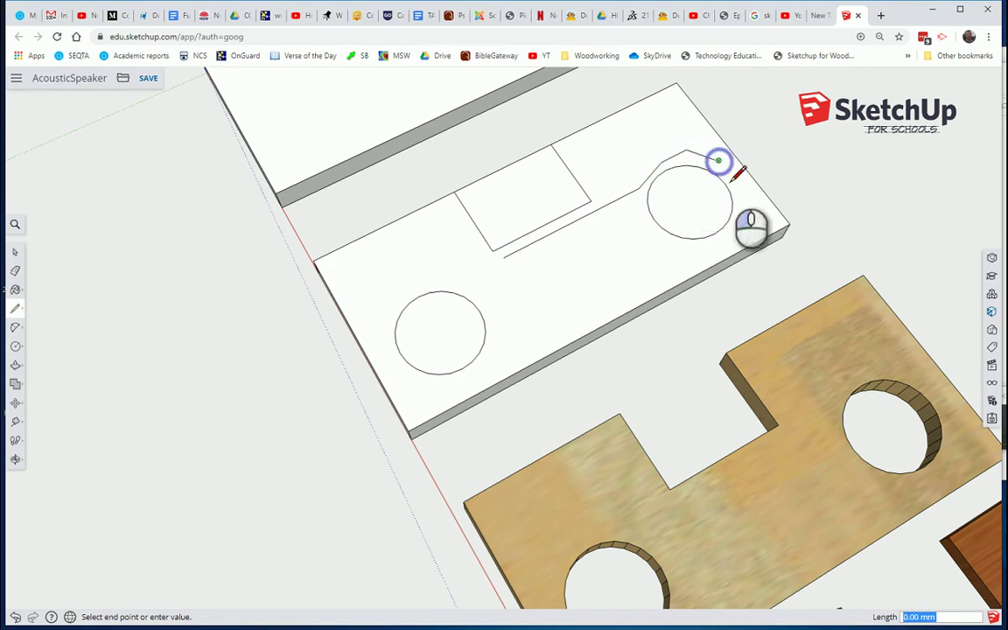
pyautogui.click(748, 222)
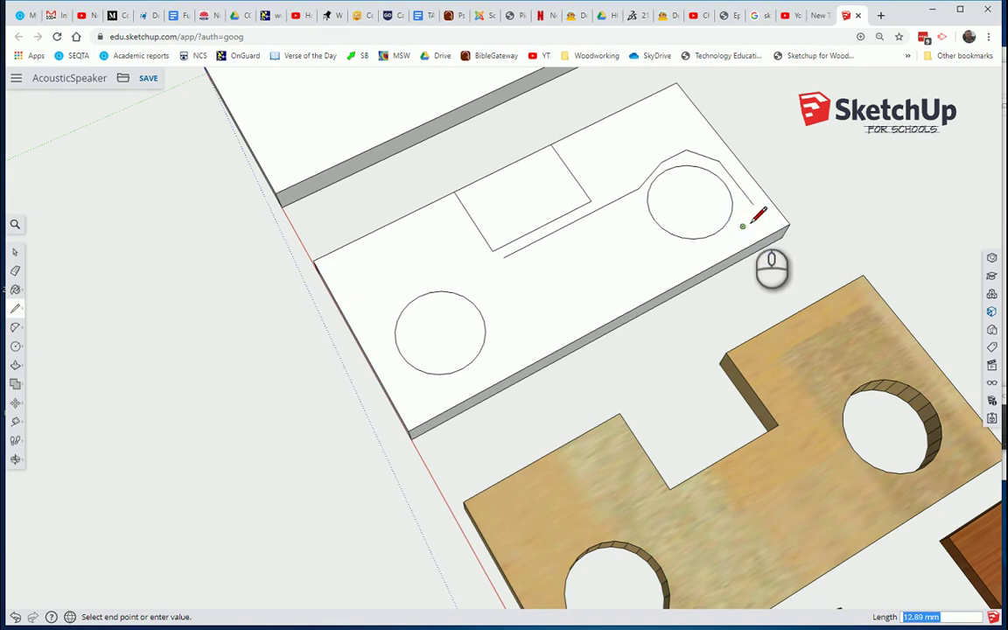
pyautogui.click(753, 205)
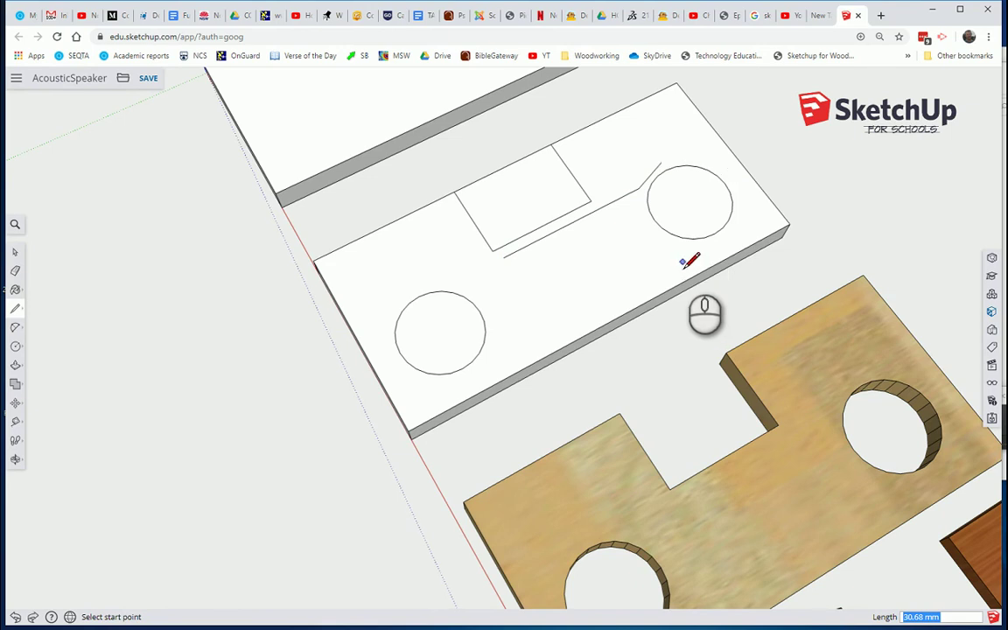
pyautogui.hotkey('ctrl', 'z')
pyautogui.hotkey('ctrl', 'z')
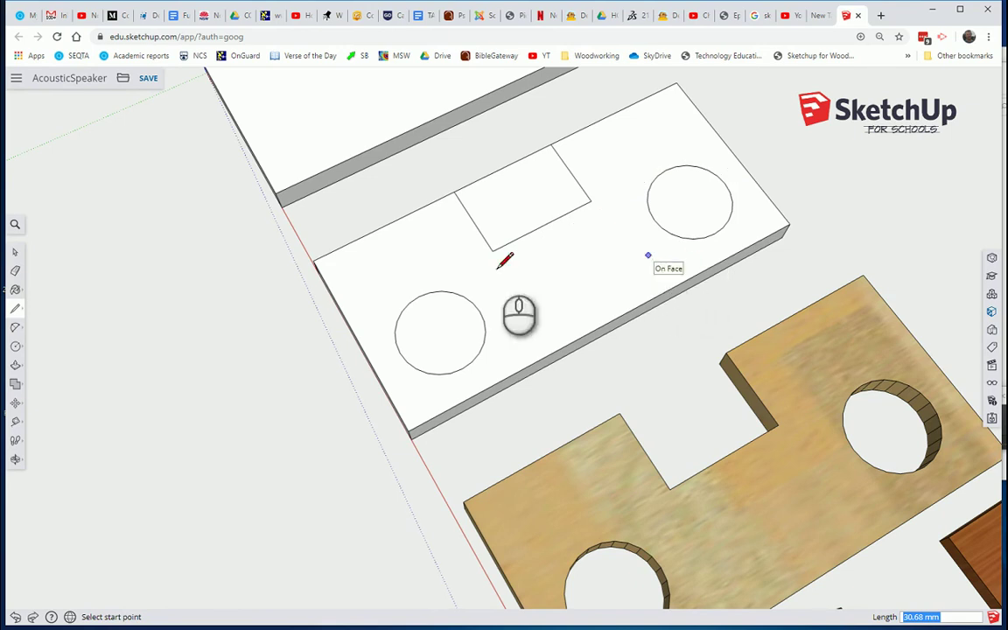
# Draw concentric rings around both circles: 39.33 mm radius left, 38.10 mm radius right.
pyautogui.click(16, 331)
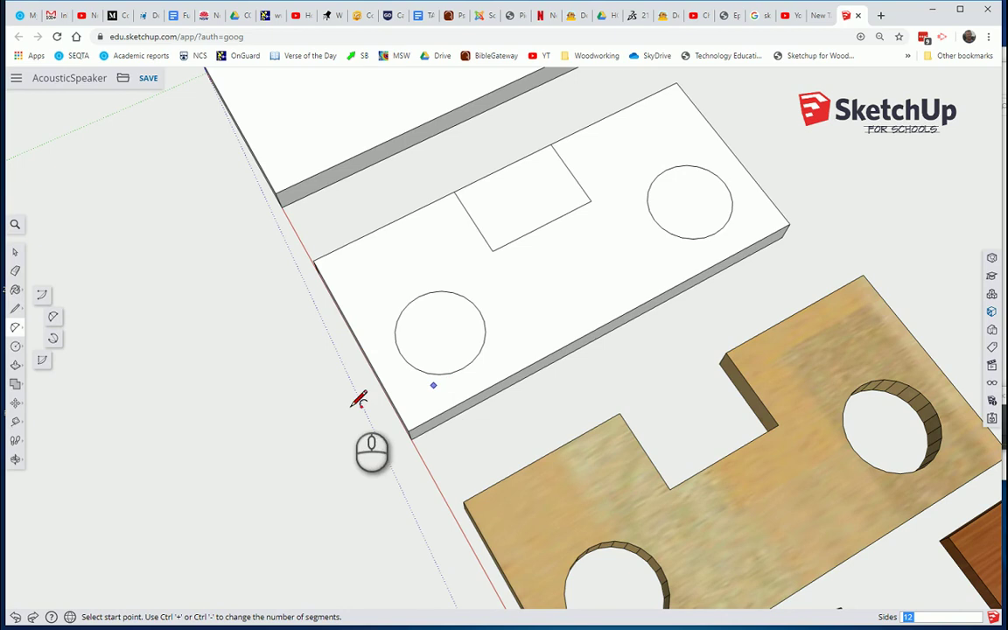
pyautogui.click(17, 350)
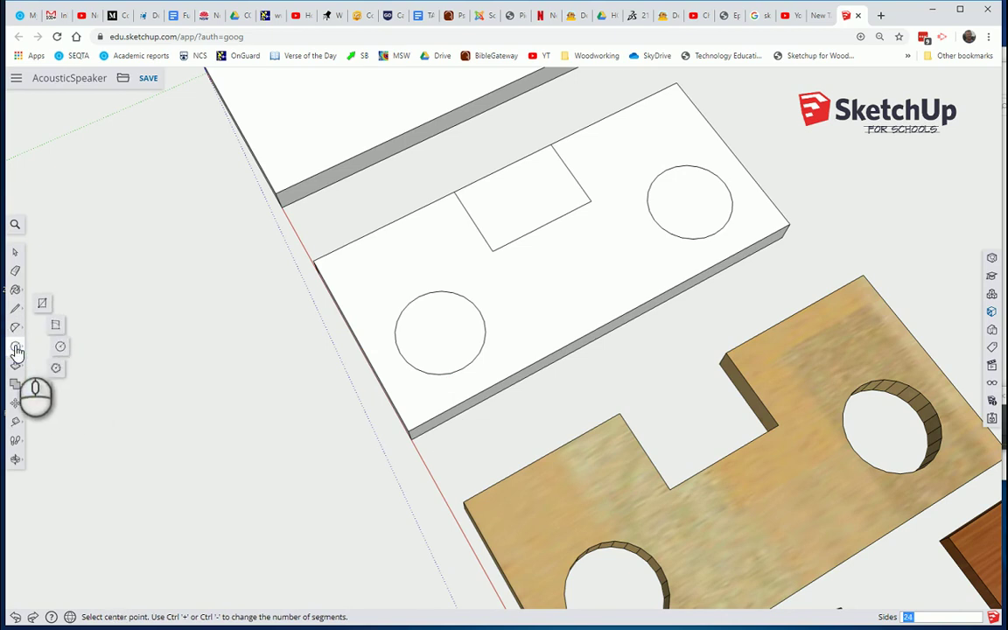
pyautogui.click(61, 349)
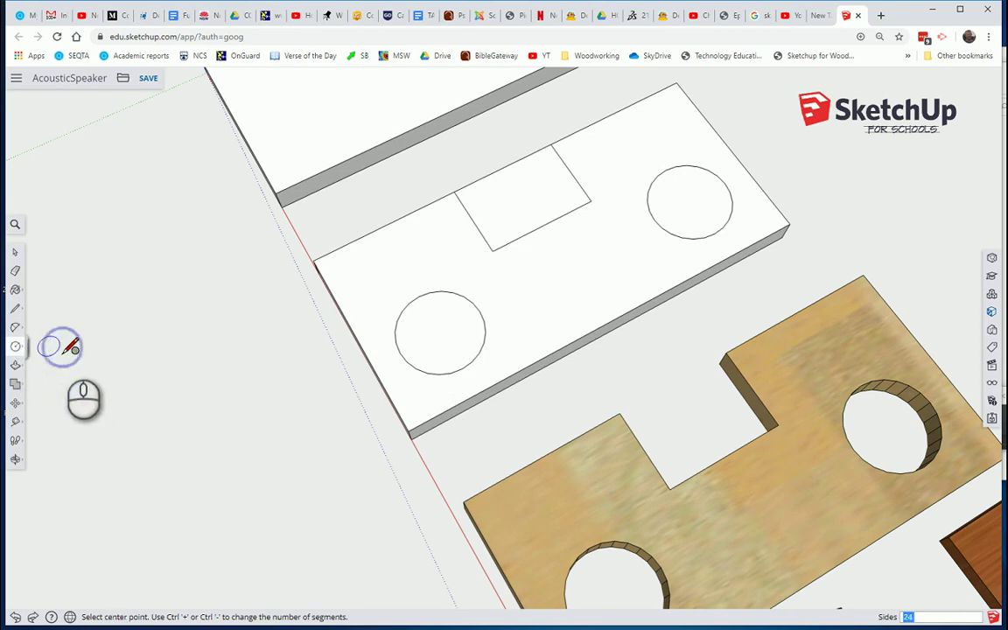
pyautogui.click(441, 331)
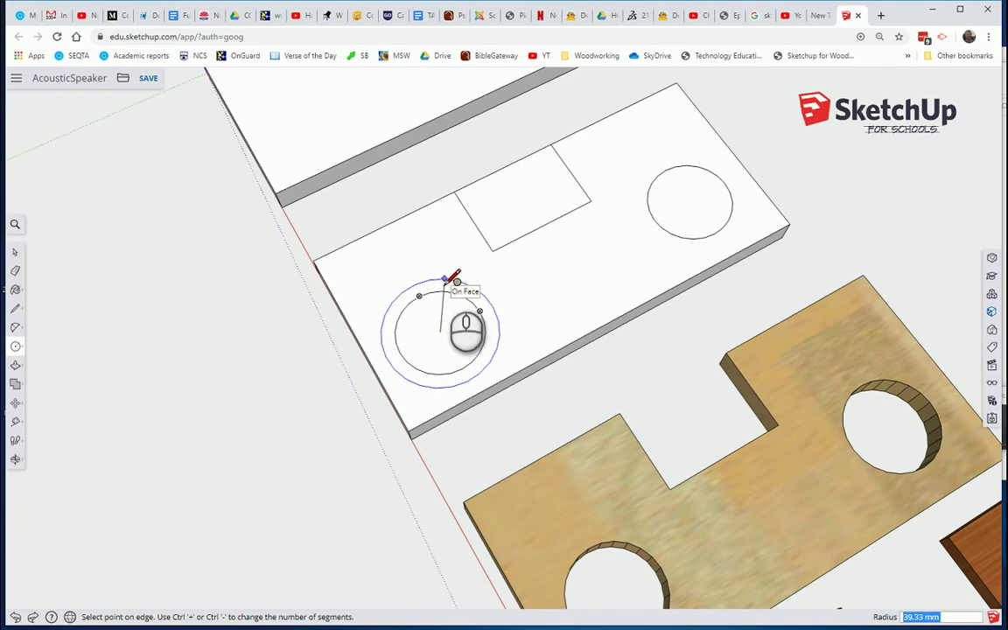
pyautogui.click(452, 278)
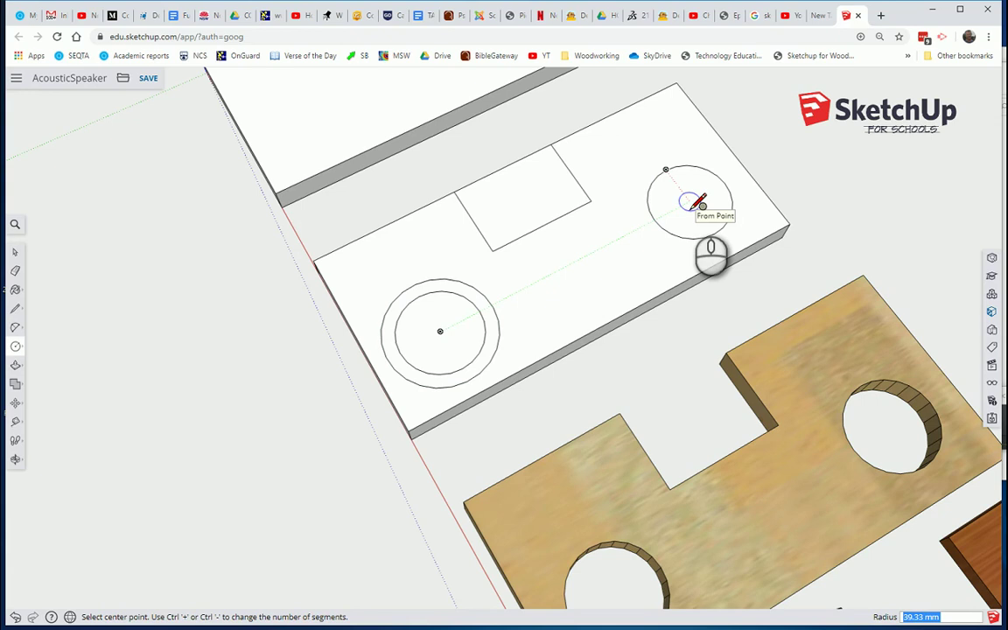
pyautogui.click(690, 202)
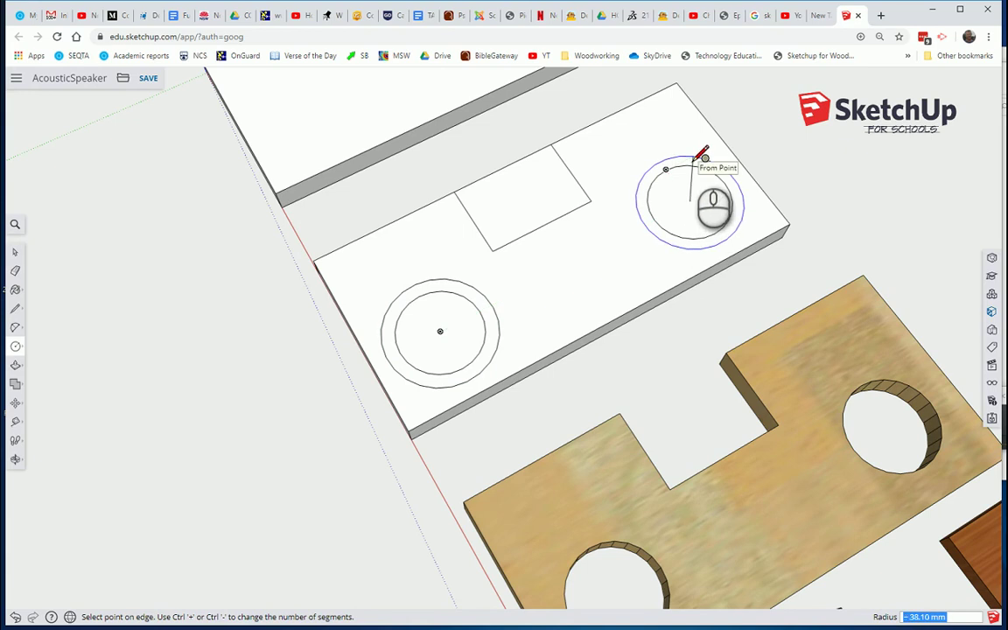
pyautogui.click(692, 156)
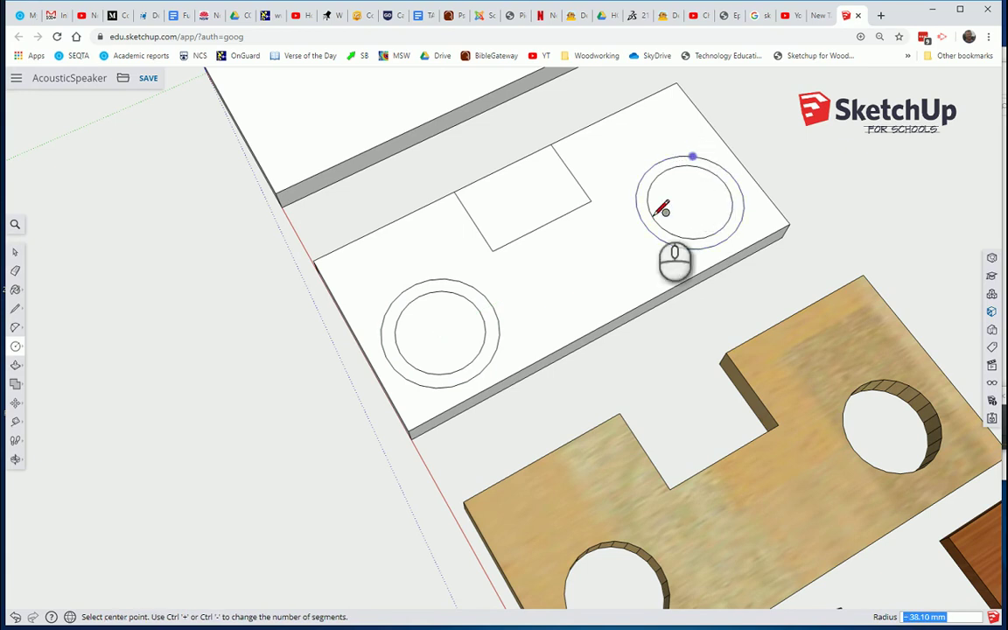
# Draw a 2 Point Arc from the left outer ring to the right outer ring with 13.72 mm bulge.
pyautogui.click(17, 327)
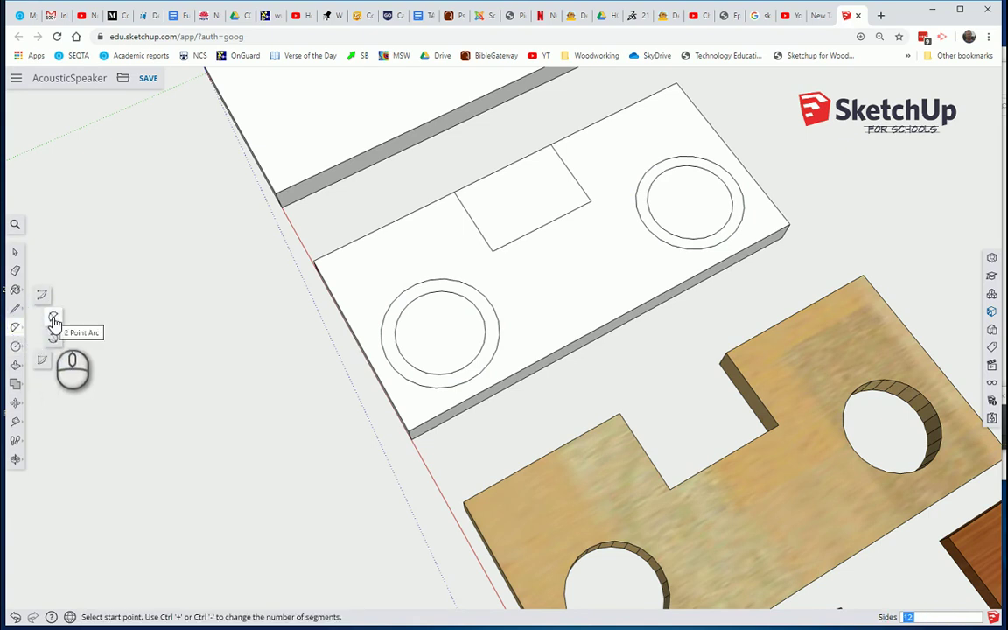
pyautogui.click(53, 321)
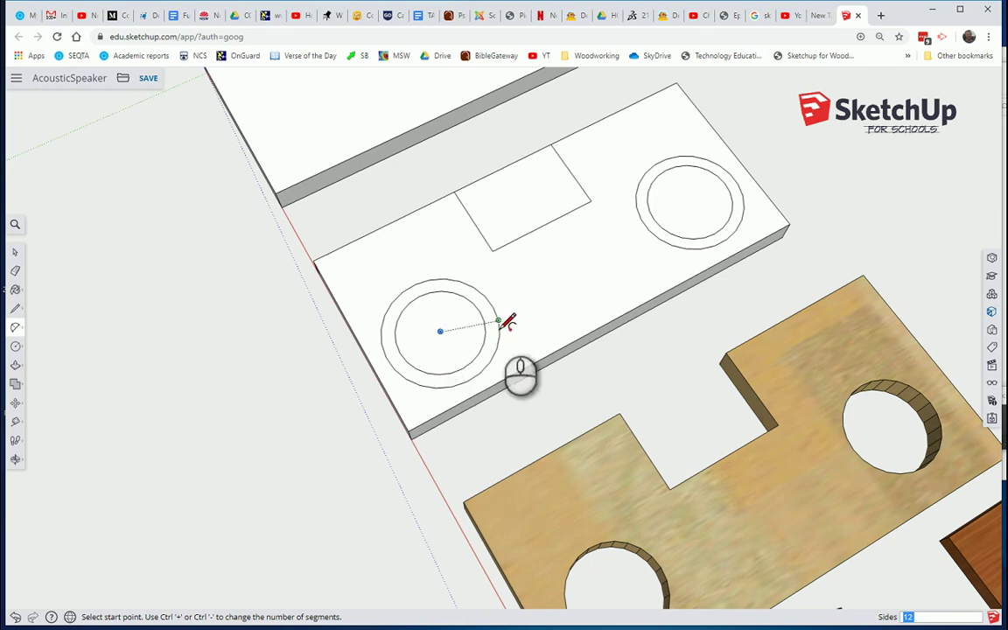
pyautogui.click(498, 337)
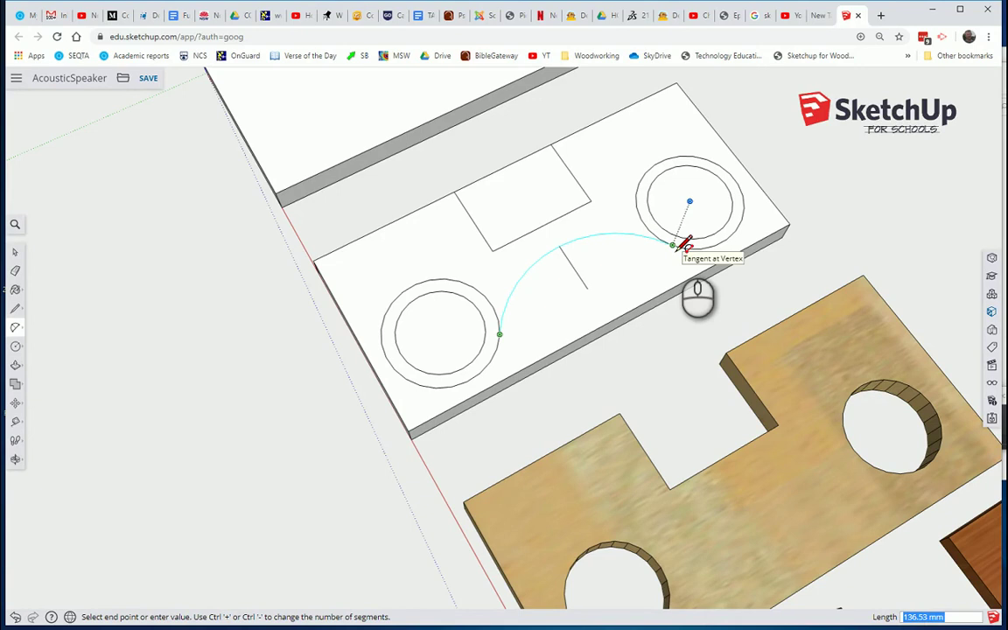
pyautogui.click(672, 245)
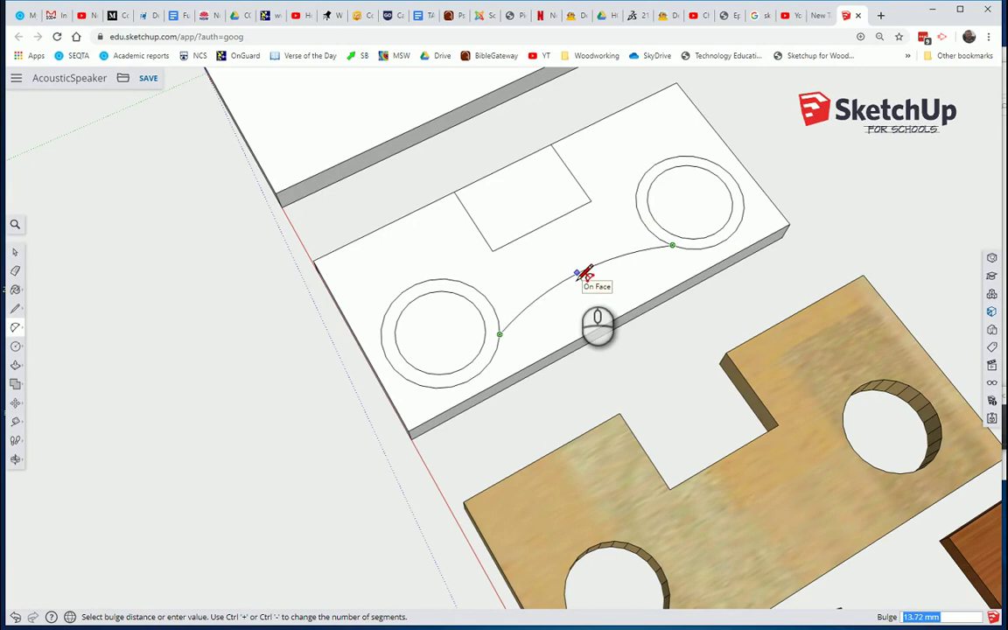
pyautogui.click(578, 274)
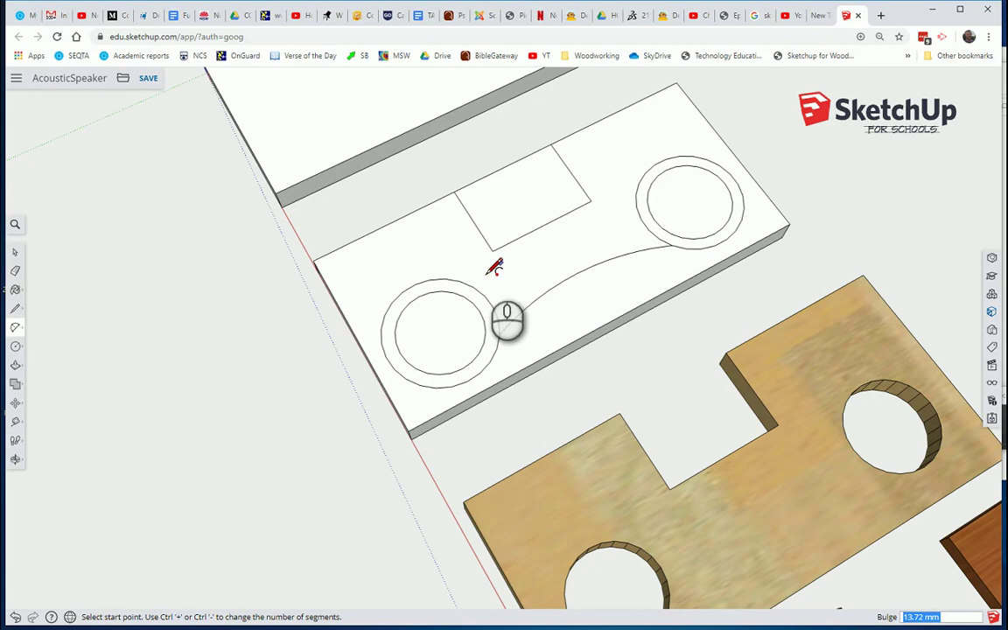
# Draw a line just below and parallel to the rectangle's bottom edge between the rings.
pyautogui.click(14, 308)
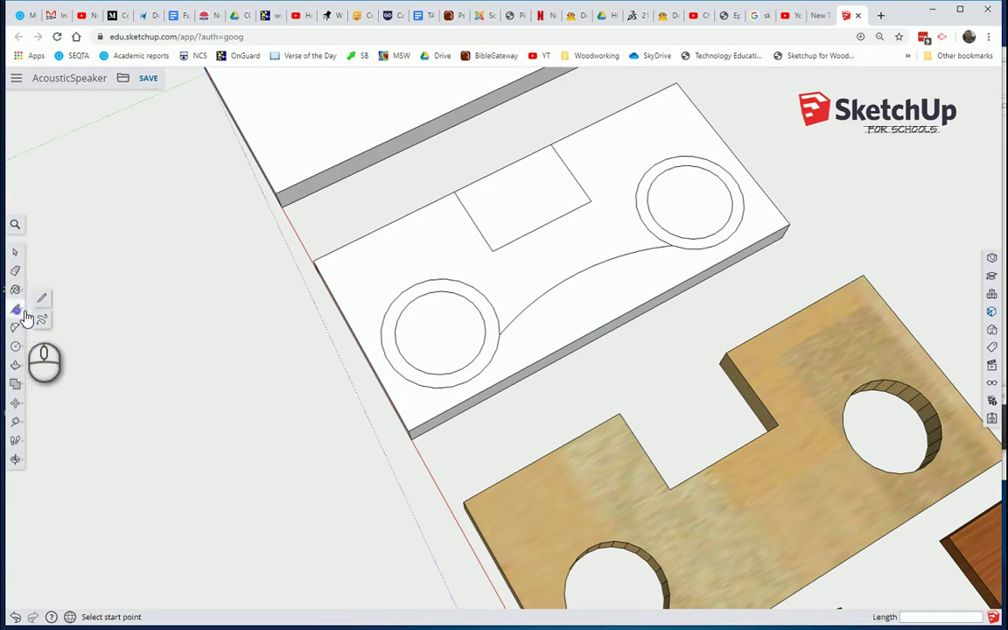
pyautogui.click(45, 299)
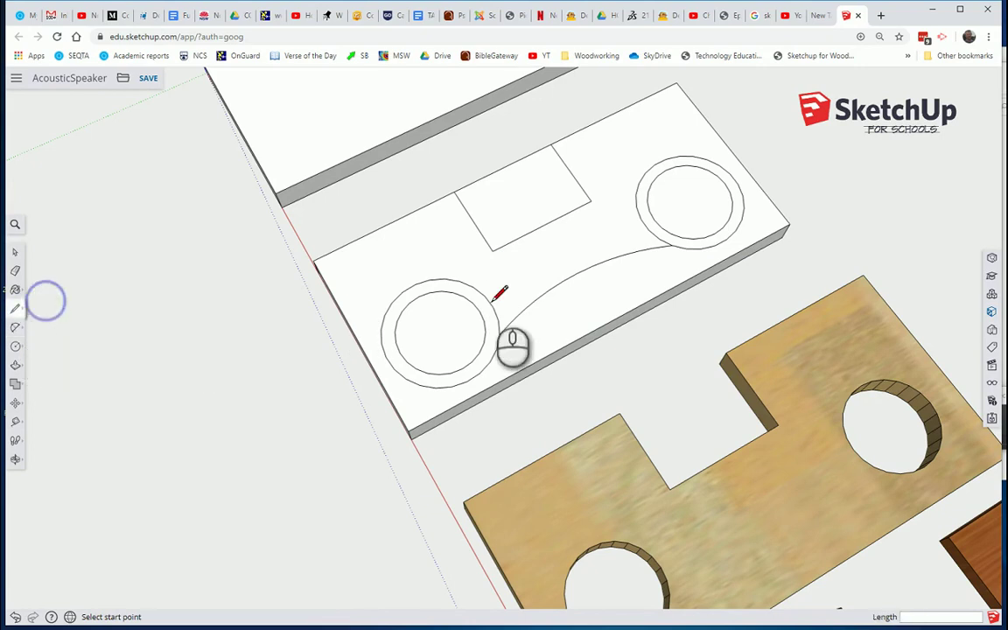
pyautogui.click(493, 253)
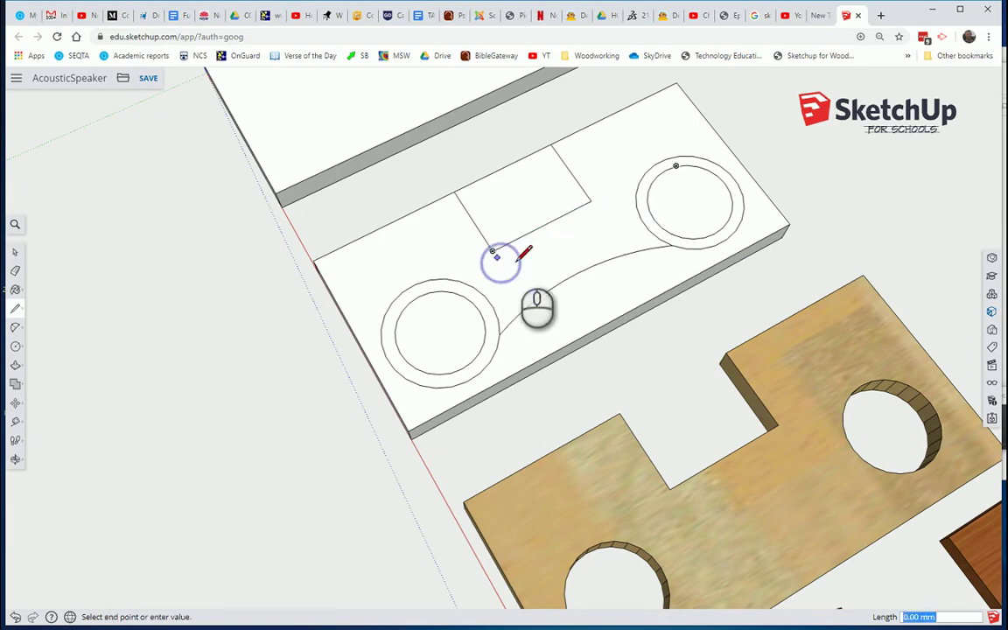
pyautogui.click(596, 207)
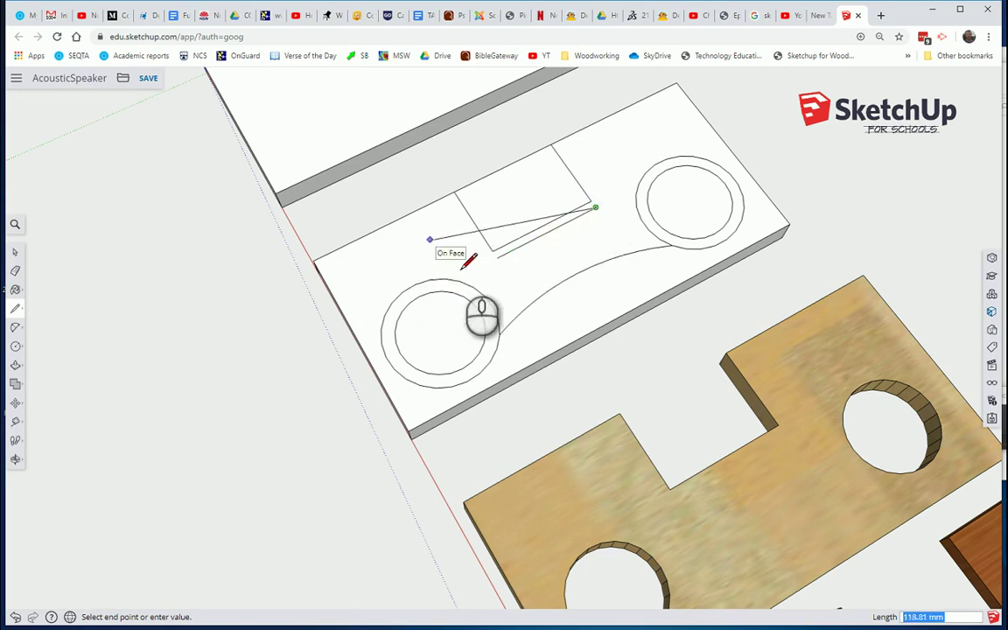
pyautogui.click(497, 256)
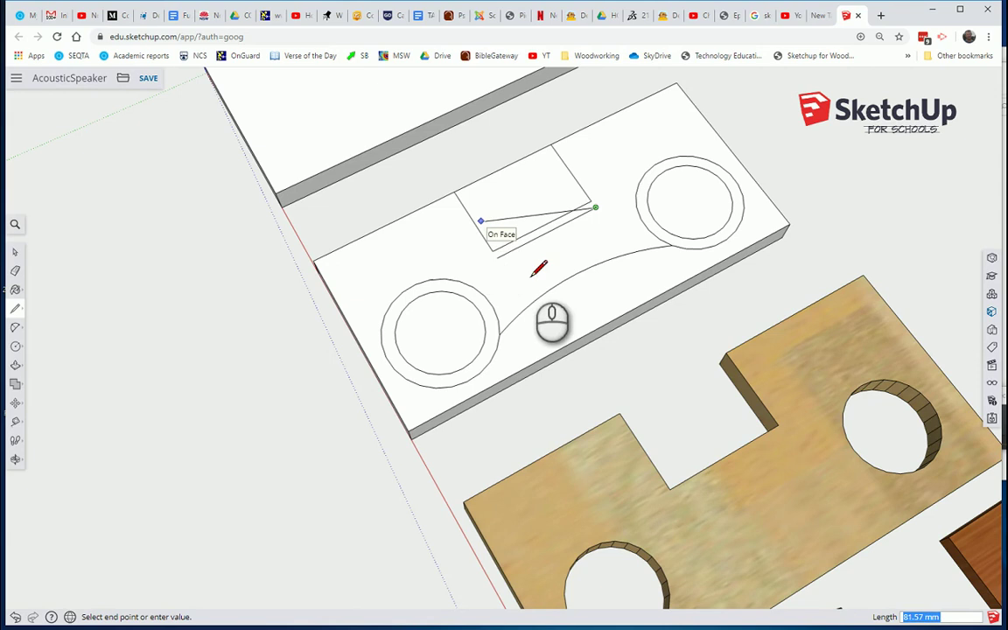
pyautogui.press('space')
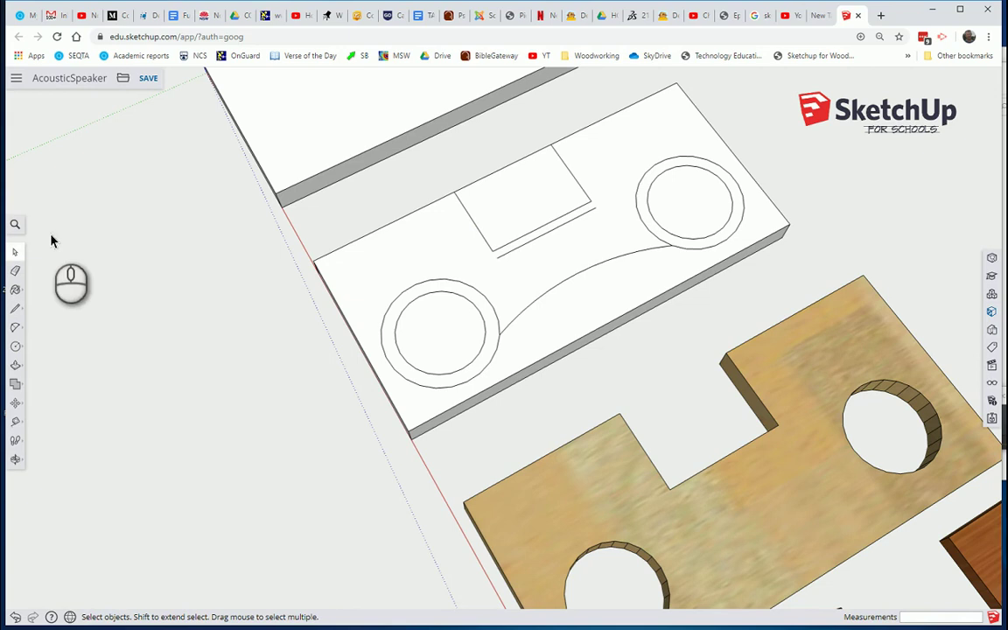
pyautogui.click(16, 252)
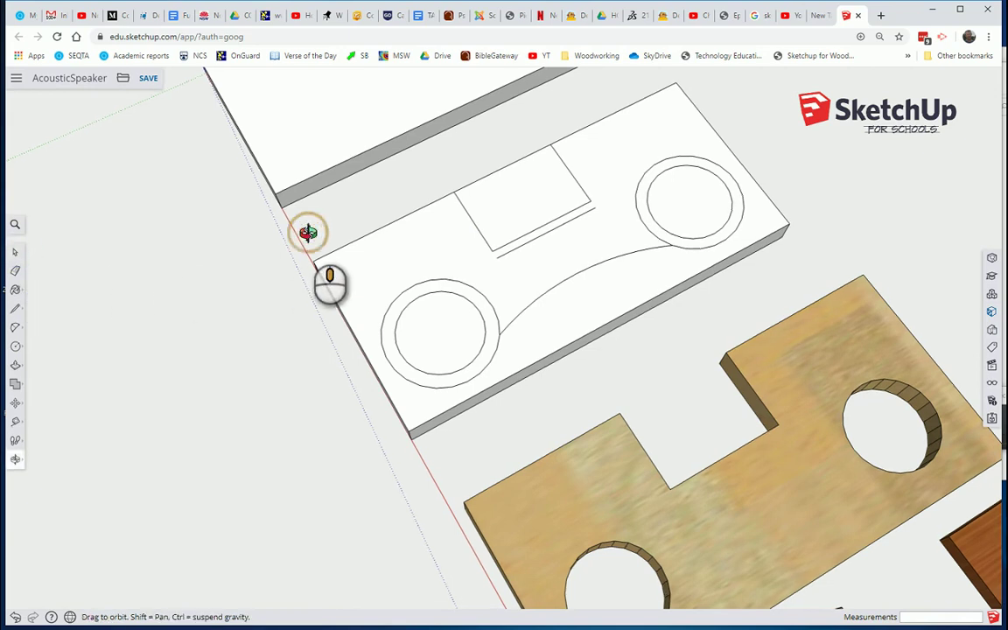
pyautogui.keyDown('shift'); pyautogui.moveTo(287, 241); pyautogui.dragTo(280, 525, button='middle'); pyautogui.keyUp('shift')
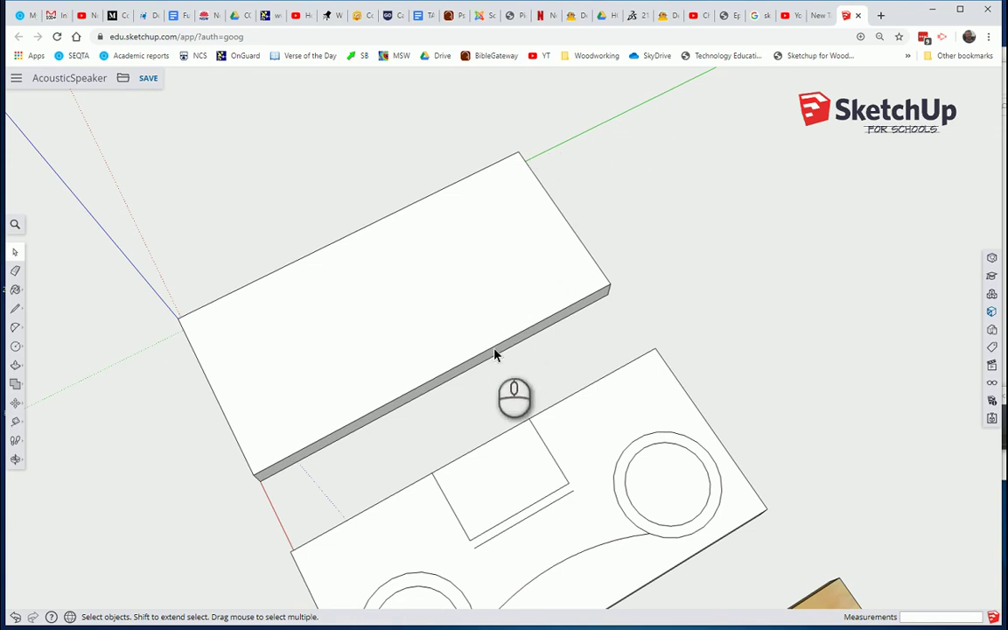
pyautogui.moveTo(490, 353); pyautogui.dragTo(481, 343, button='middle')
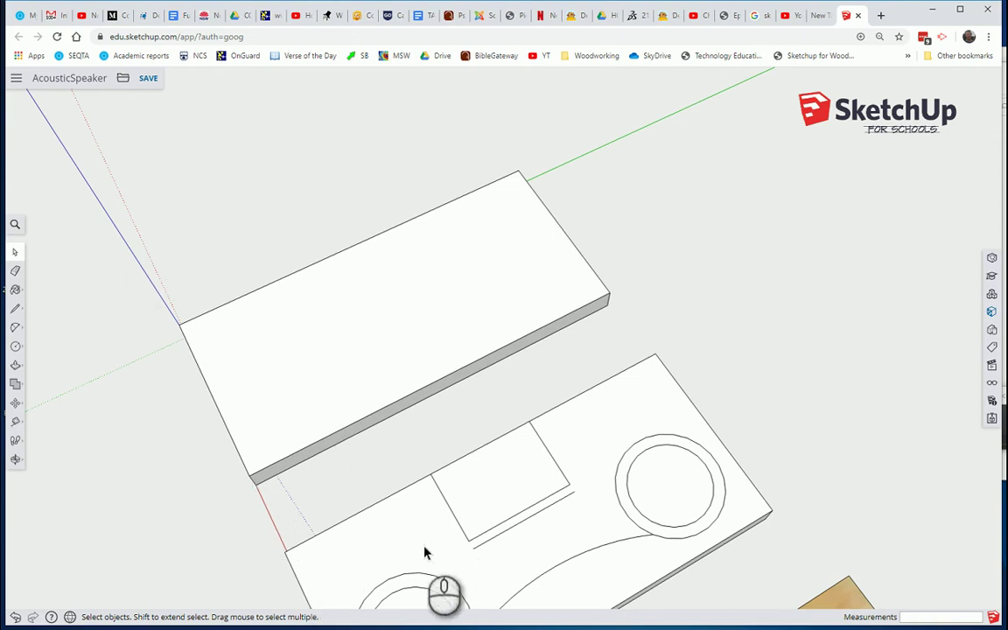
pyautogui.moveTo(435, 539); pyautogui.dragTo(531, 333, button='middle')
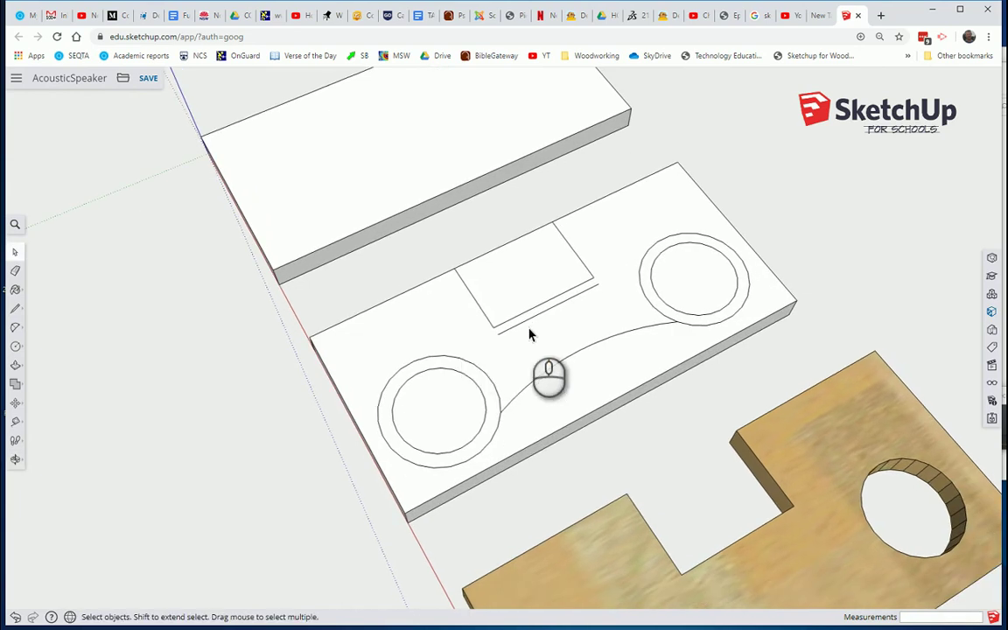
# Draw two short arcs joining the line's left and right ends to the outer rings.
pyautogui.click(17, 330)
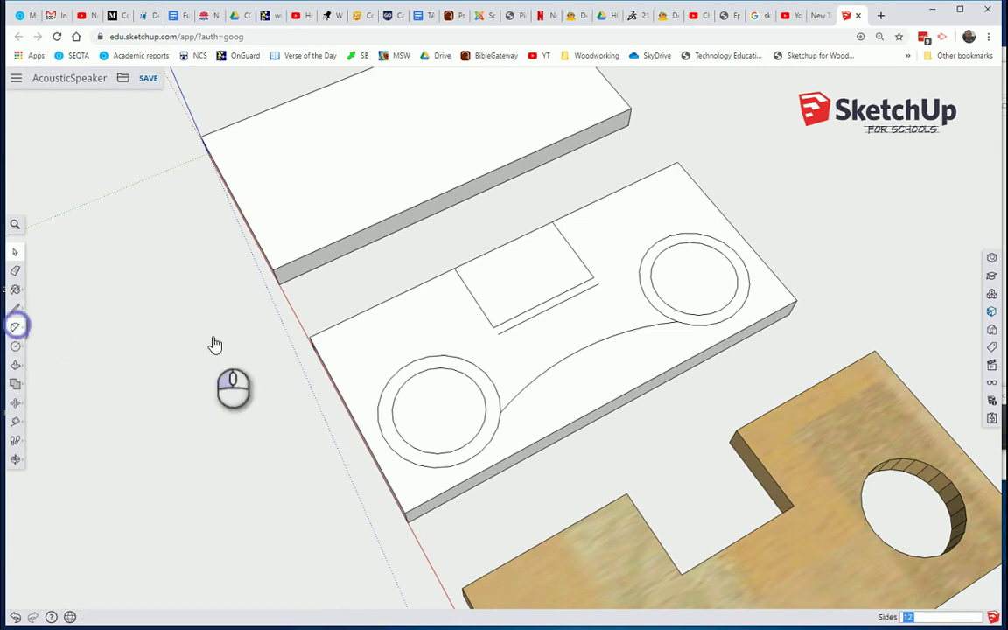
pyautogui.click(497, 333)
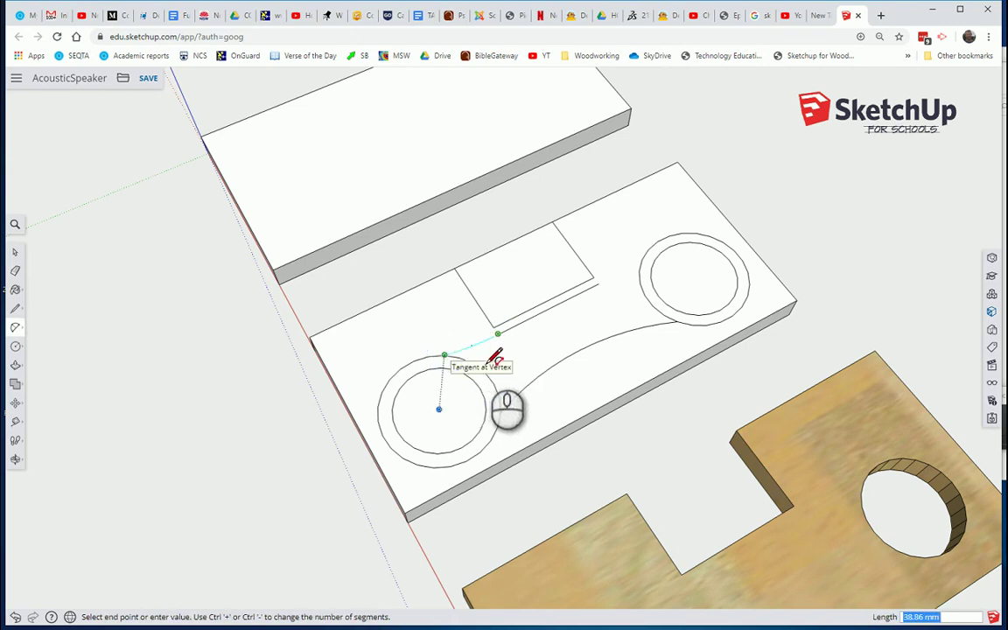
pyautogui.click(445, 355)
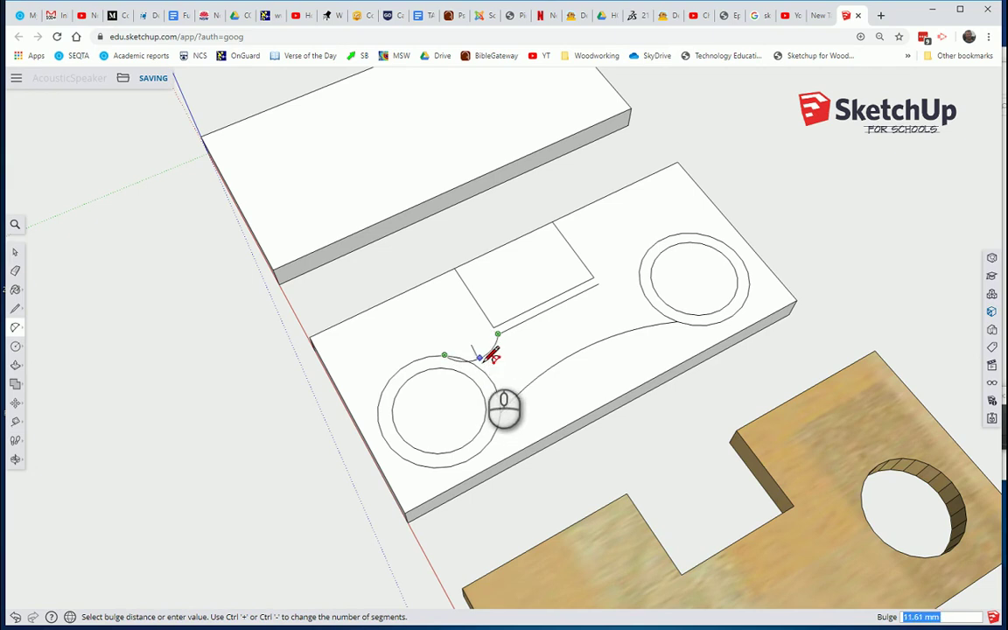
pyautogui.click(493, 354)
pyautogui.click(599, 283)
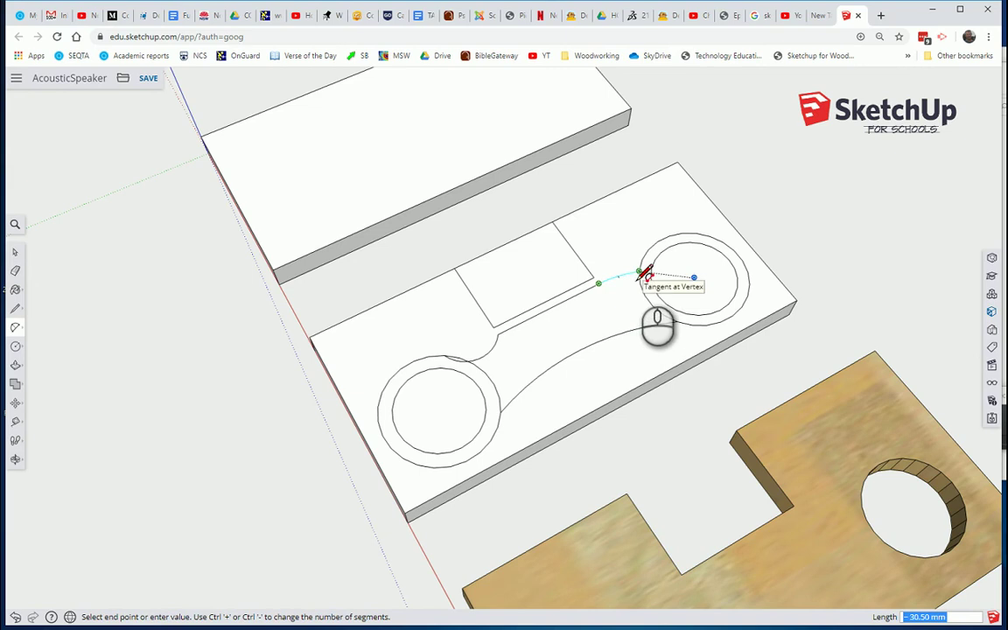
pyautogui.click(640, 271)
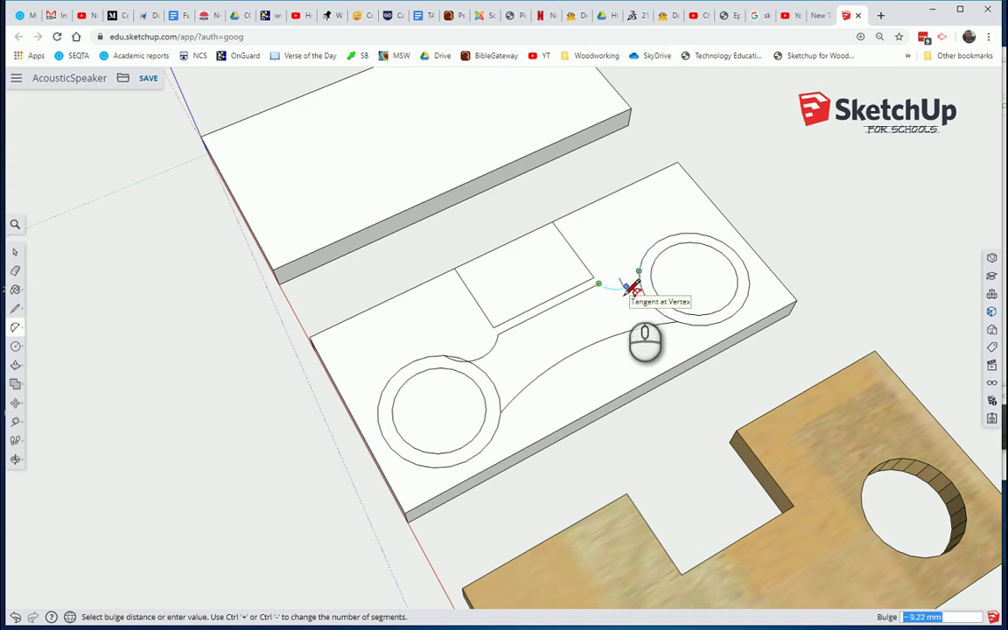
pyautogui.click(627, 285)
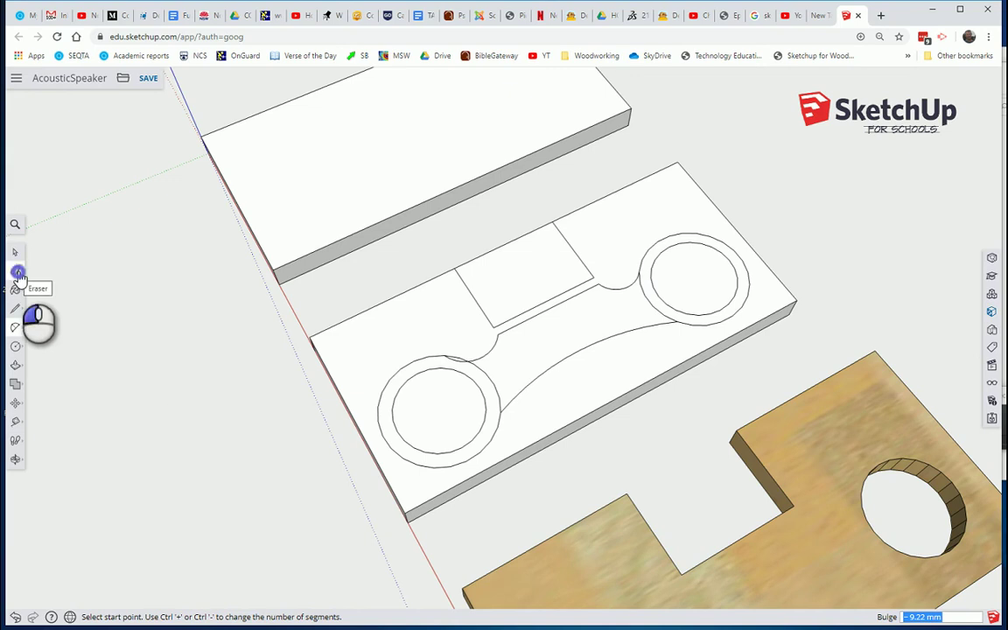
# Erase the left and right inner circles and the extra circle at the right end.
pyautogui.click(17, 273)
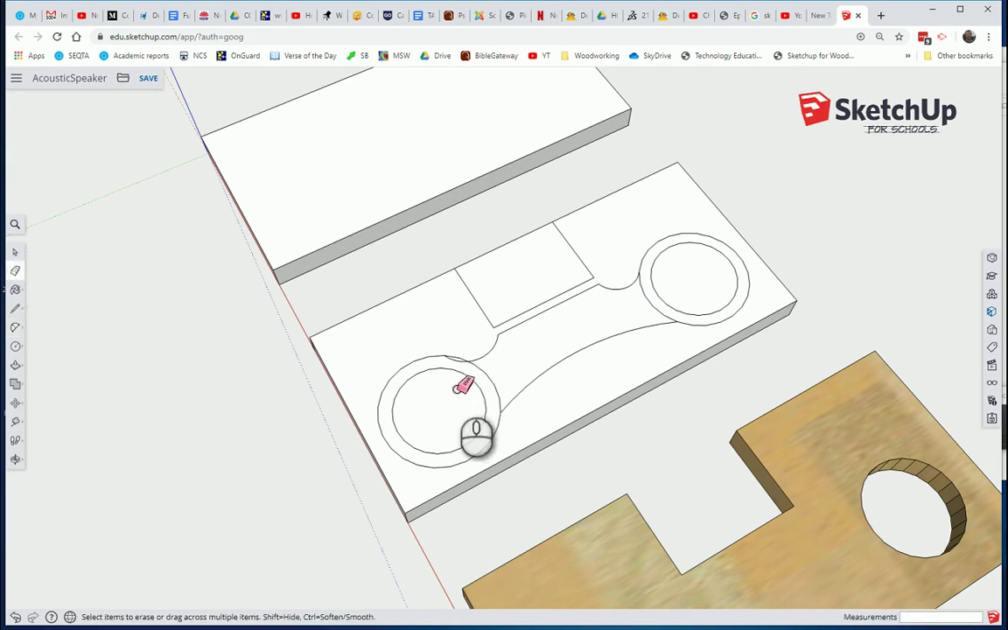
pyautogui.scroll(-3, 456, 368)
pyautogui.scroll(4, 461, 381)
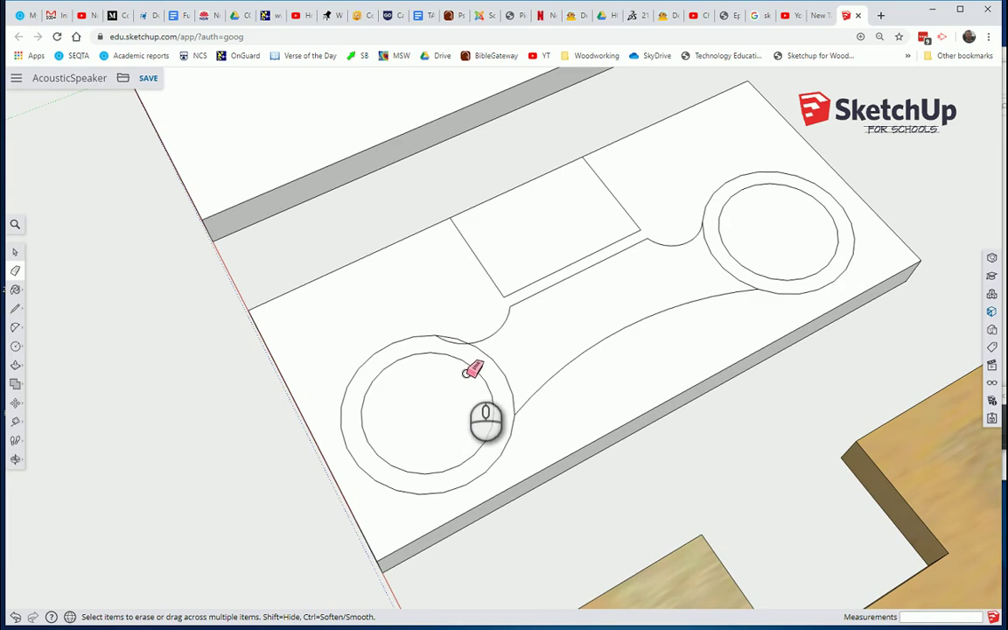
pyautogui.moveTo(466, 373)
pyautogui.mouseDown()
pyautogui.moveTo(469, 356)
pyautogui.moveTo(495, 382)
pyautogui.moveTo(491, 423)
pyautogui.moveTo(456, 467)
pyautogui.moveTo(396, 470)
pyautogui.moveTo(369, 432)
pyautogui.moveTo(381, 374)
pyautogui.moveTo(412, 362)
pyautogui.moveTo(369, 381)
pyautogui.moveTo(366, 421)
pyautogui.moveTo(411, 361)
pyautogui.moveTo(447, 362)
pyautogui.moveTo(408, 359)
pyautogui.moveTo(449, 351)
pyautogui.moveTo(488, 434)
pyautogui.moveTo(470, 468)
pyautogui.moveTo(500, 412)
pyautogui.moveTo(456, 343)
pyautogui.moveTo(463, 371)
pyautogui.moveTo(490, 378)
pyautogui.moveTo(492, 360)
pyautogui.mouseUp()
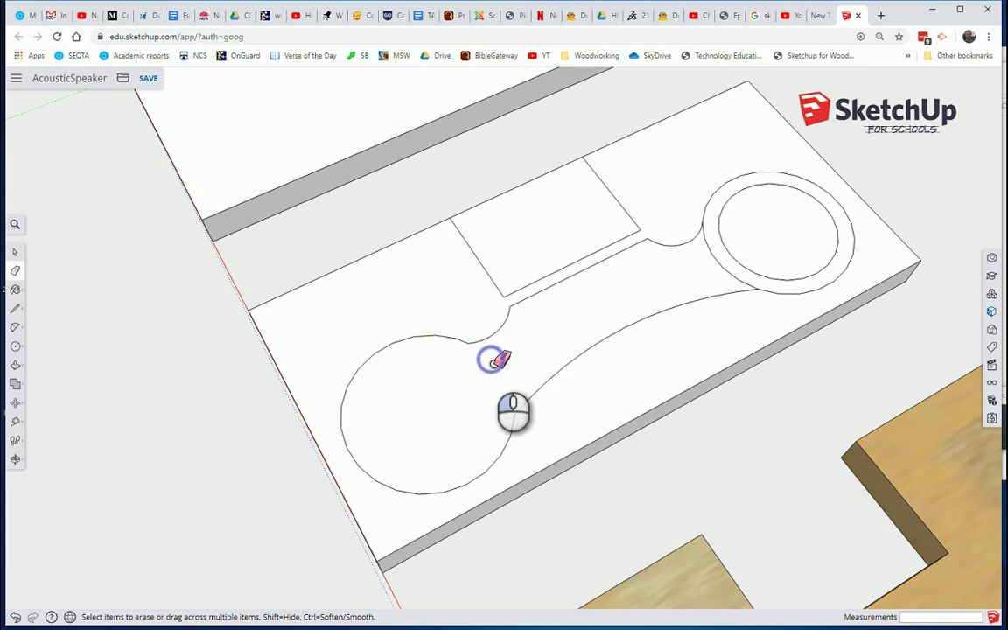
pyautogui.moveTo(725, 268)
pyautogui.mouseDown()
pyautogui.moveTo(736, 254)
pyautogui.moveTo(726, 206)
pyautogui.moveTo(726, 266)
pyautogui.moveTo(789, 276)
pyautogui.moveTo(831, 261)
pyautogui.moveTo(833, 230)
pyautogui.moveTo(810, 201)
pyautogui.moveTo(776, 188)
pyautogui.moveTo(744, 191)
pyautogui.mouseUp()
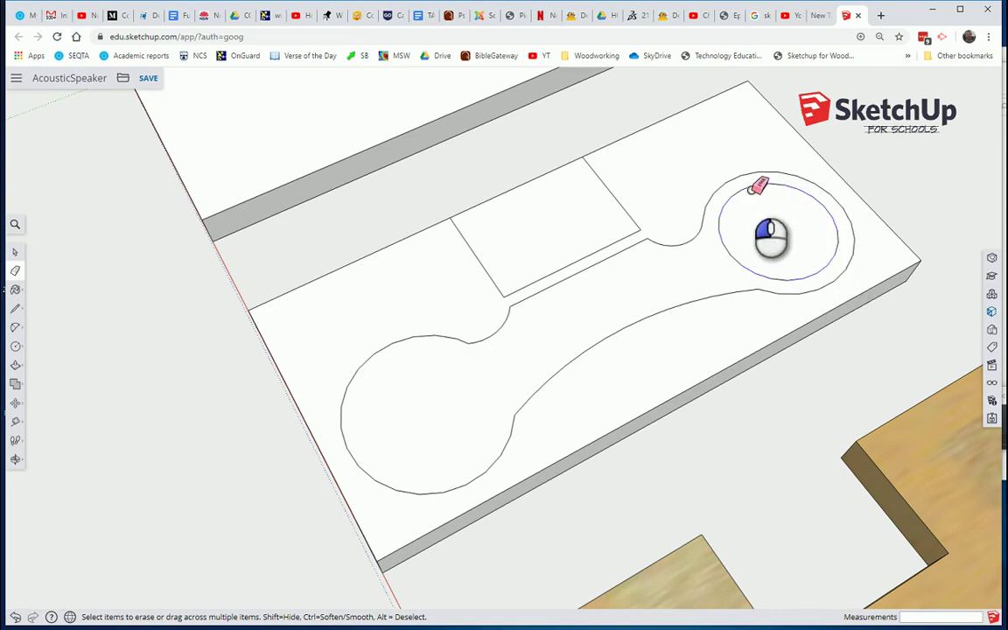
pyautogui.moveTo(750, 192)
pyautogui.mouseDown()
pyautogui.moveTo(778, 188)
pyautogui.moveTo(723, 213)
pyautogui.mouseUp()
pyautogui.click(716, 223)
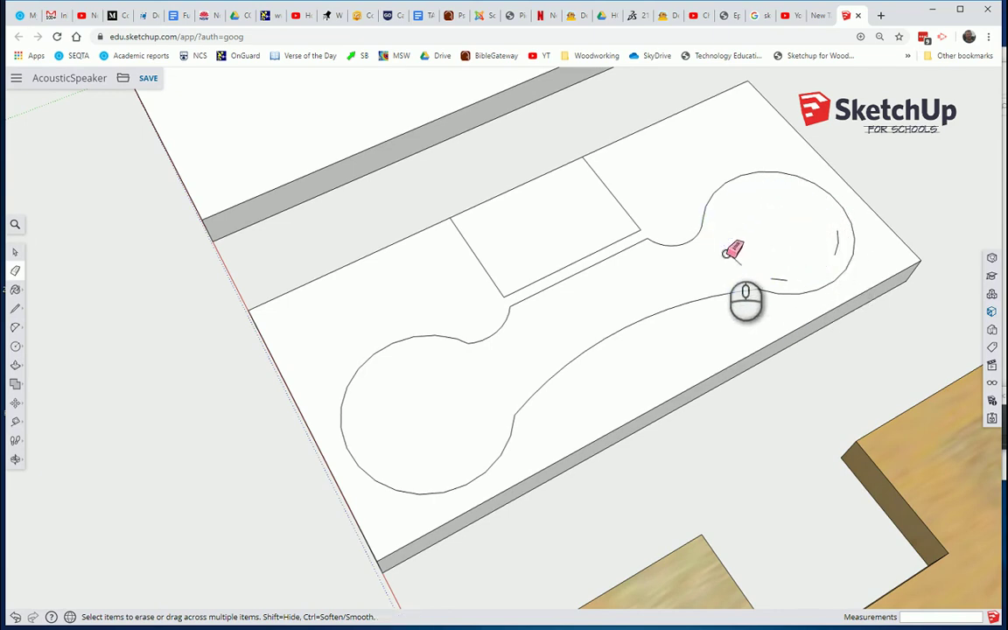
# Erase the leftover dashes, stray line and rectangle edges, restoring the wrongly erased lower arc.
pyautogui.click(729, 255)
pyautogui.click(778, 279)
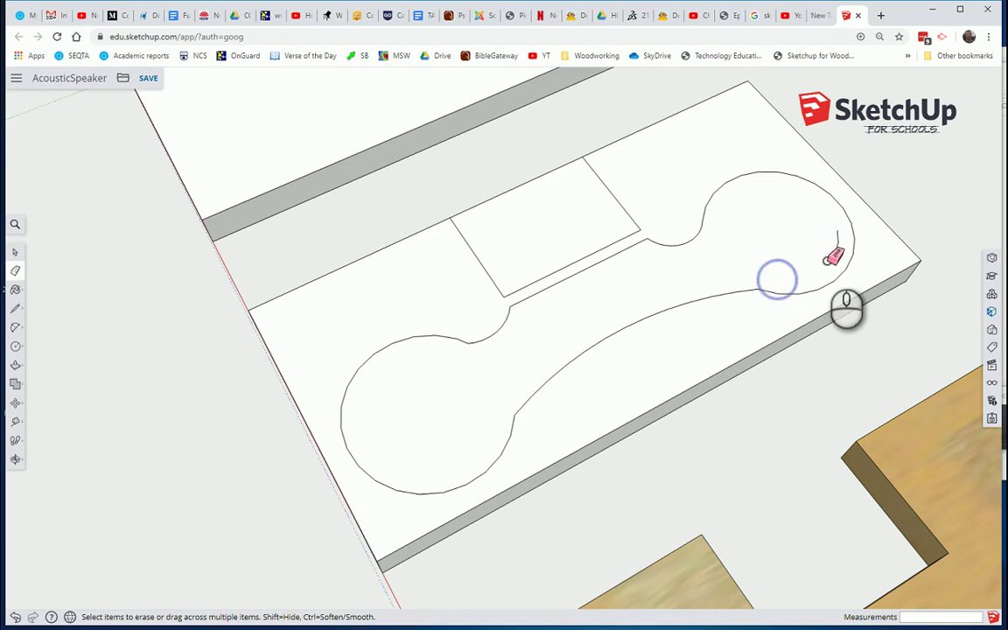
pyautogui.hotkey('ctrl', 'z')
pyautogui.moveTo(836, 243); pyautogui.dragTo(839, 235)
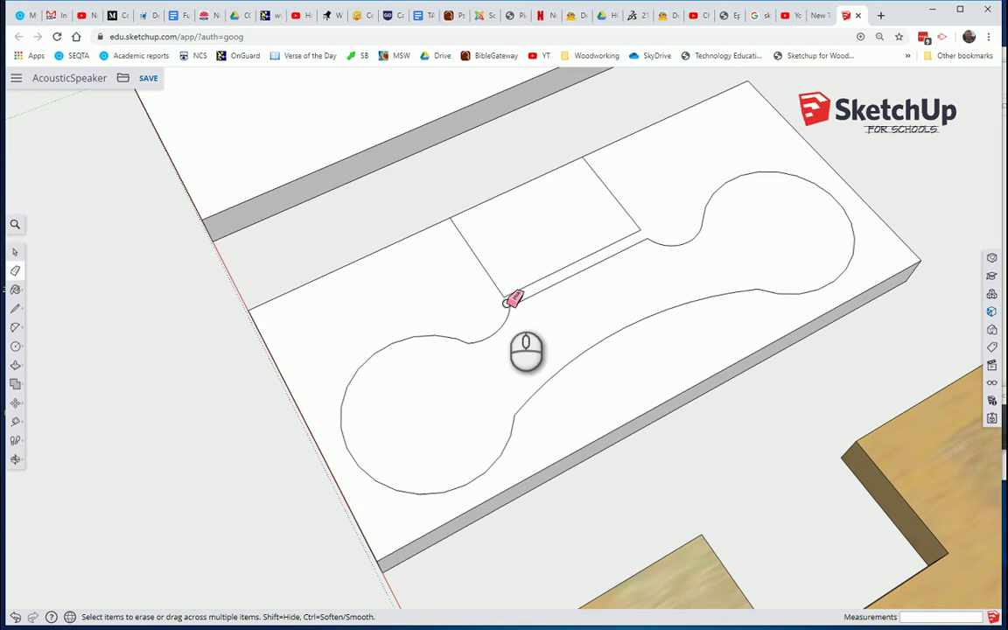
pyautogui.moveTo(505, 298)
pyautogui.mouseDown()
pyautogui.moveTo(595, 265)
pyautogui.moveTo(641, 232)
pyautogui.mouseUp()
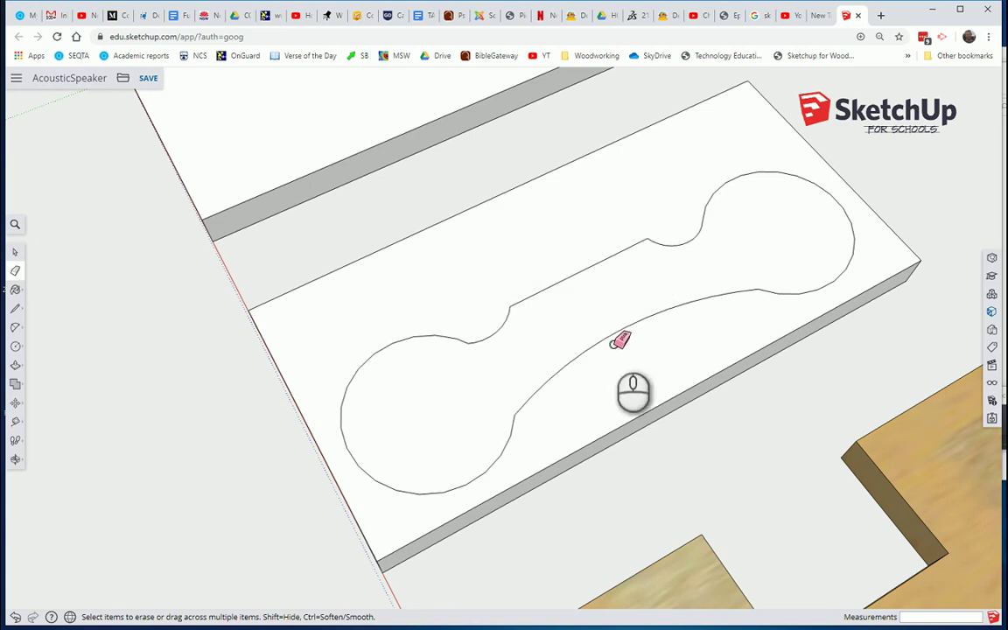
# Push/pull the dumbbell face 19 mm down into the white board, then select its top face.
pyautogui.scroll(-2, 615, 343)
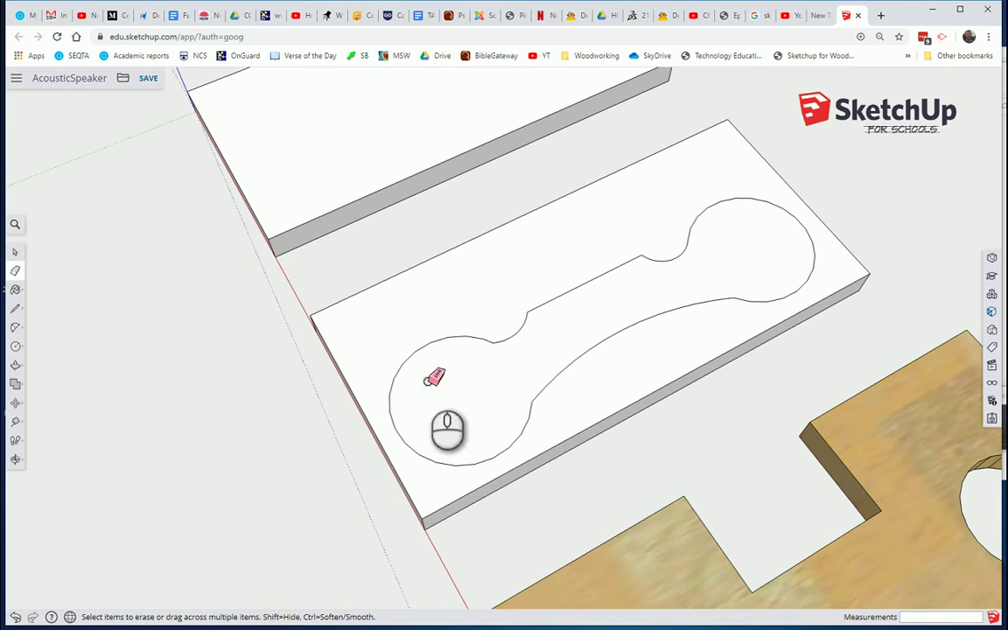
pyautogui.click(15, 365)
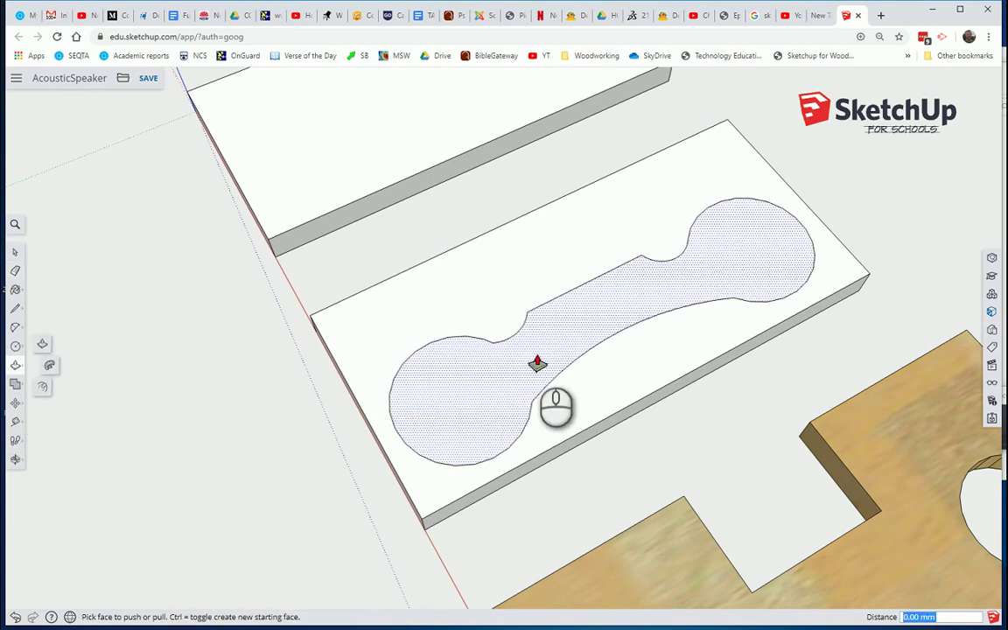
pyautogui.click(535, 355)
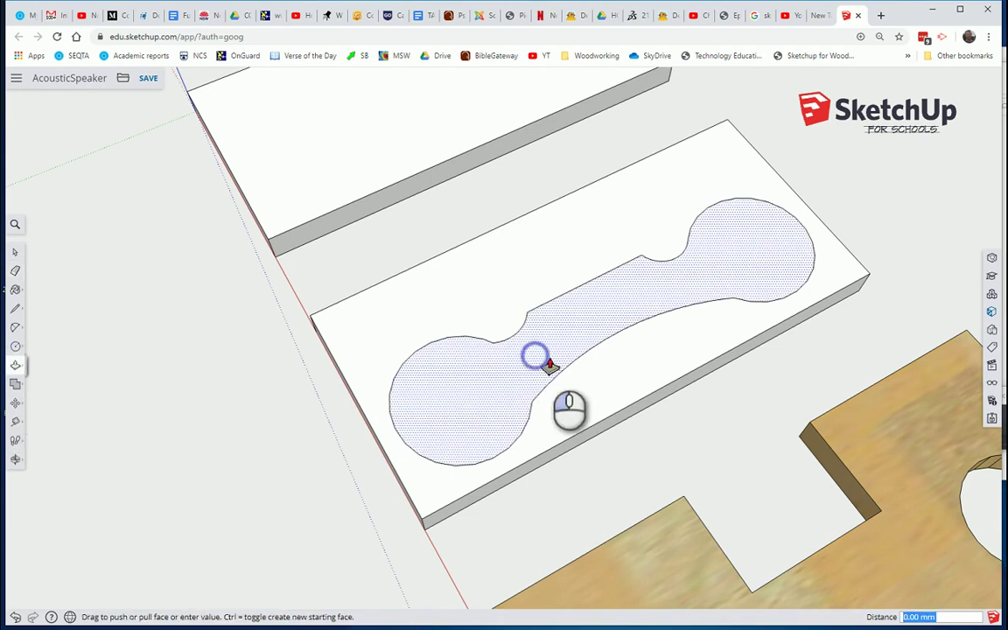
pyautogui.click(661, 406)
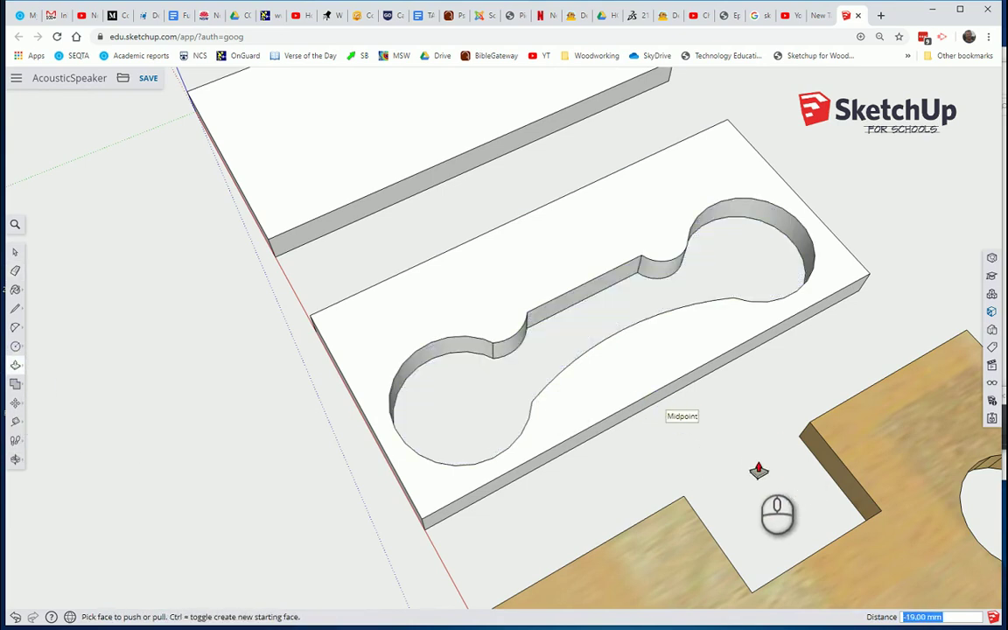
pyautogui.scroll(-3, 759, 470)
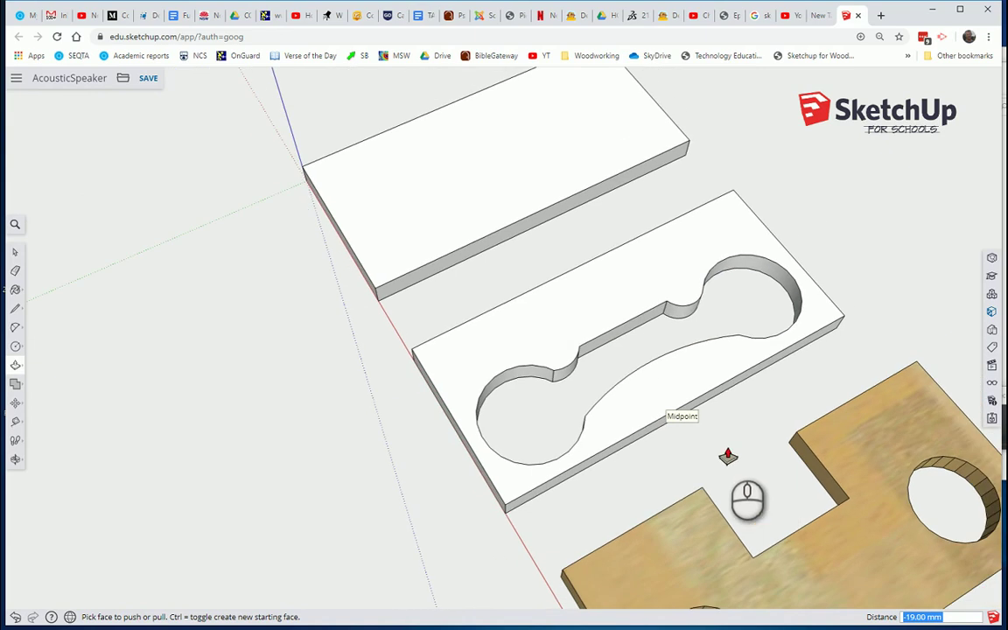
pyautogui.press('space')
pyautogui.click(676, 394)
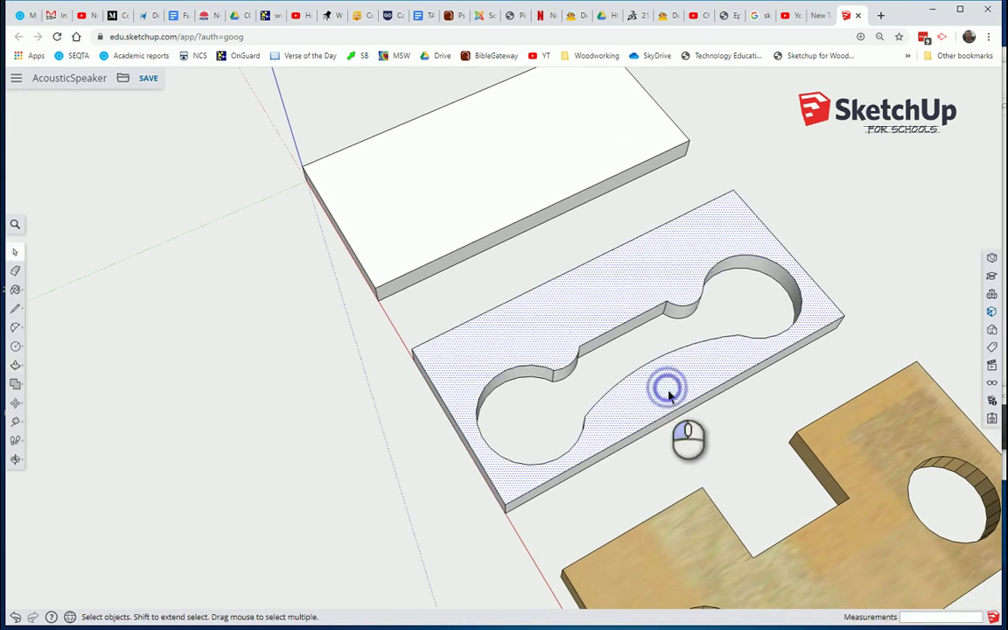
# Try intersecting the whole cut board's faces with the model, which finds no intersections.
pyautogui.tripleClick(669, 396)
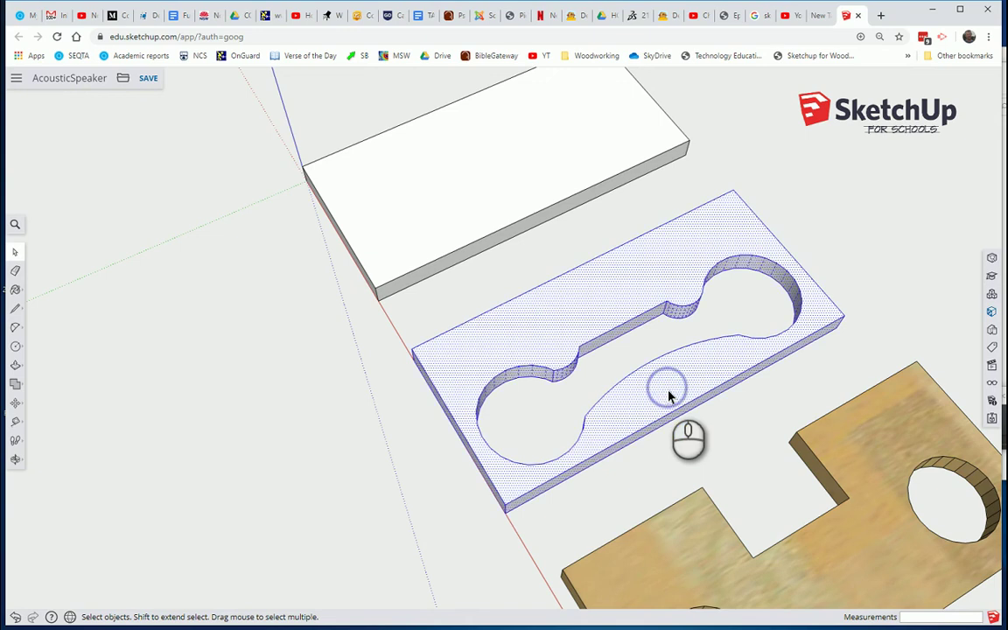
pyautogui.rightClick(669, 396)
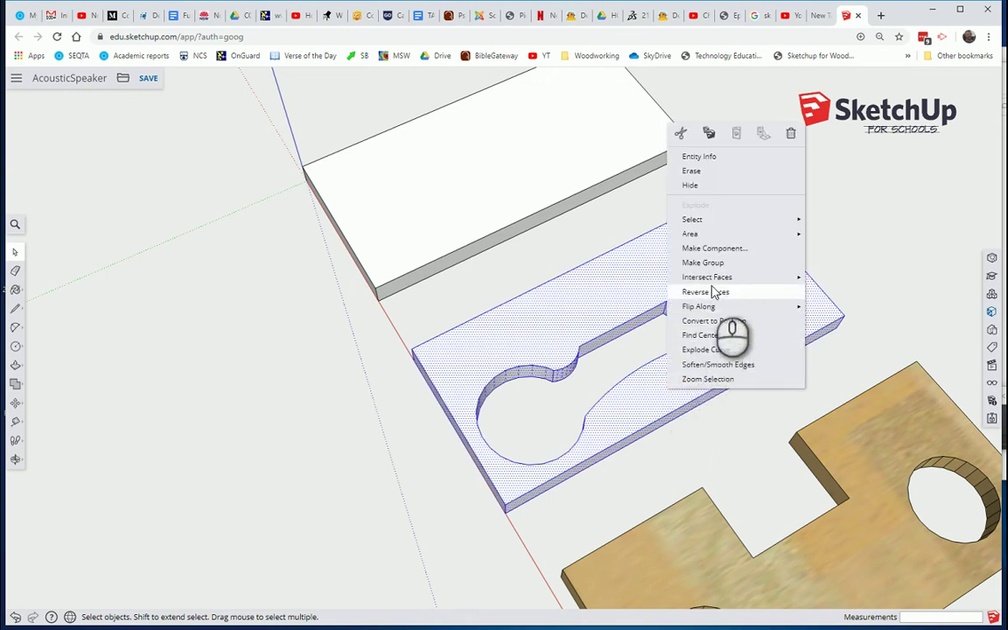
pyautogui.moveTo(718, 280)
pyautogui.click(840, 280)
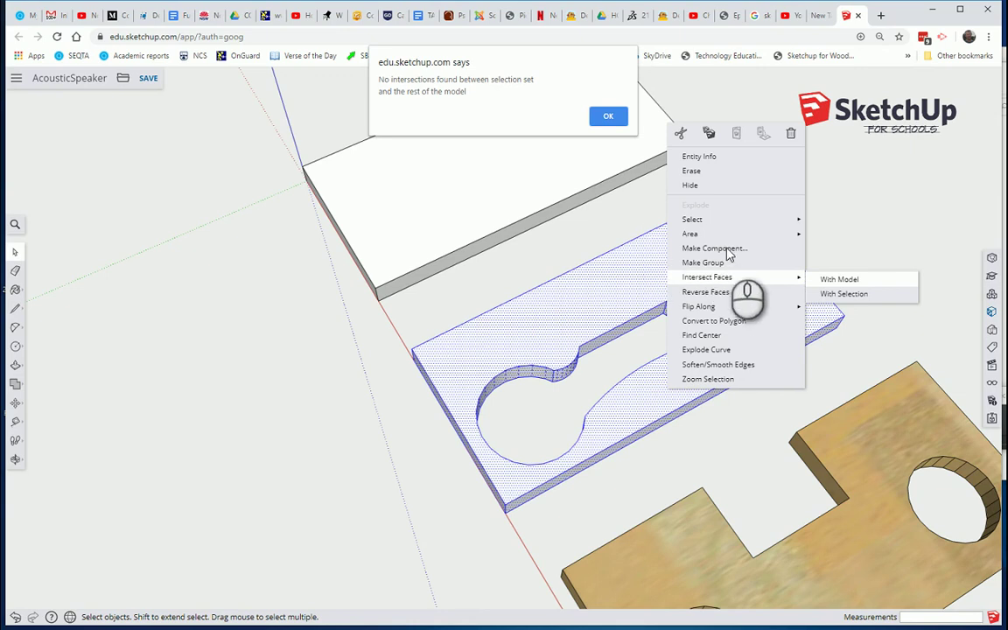
pyautogui.click(608, 116)
# Reselect the entire cut board and make it a component named 'Echo Chamber'.
pyautogui.tripleClick(725, 369)
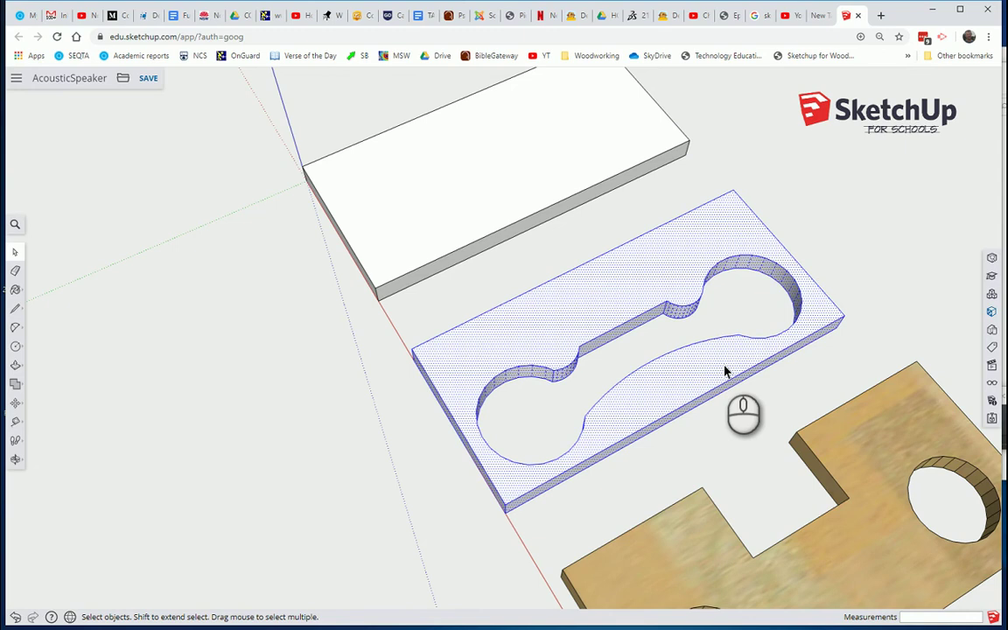
pyautogui.rightClick(725, 370)
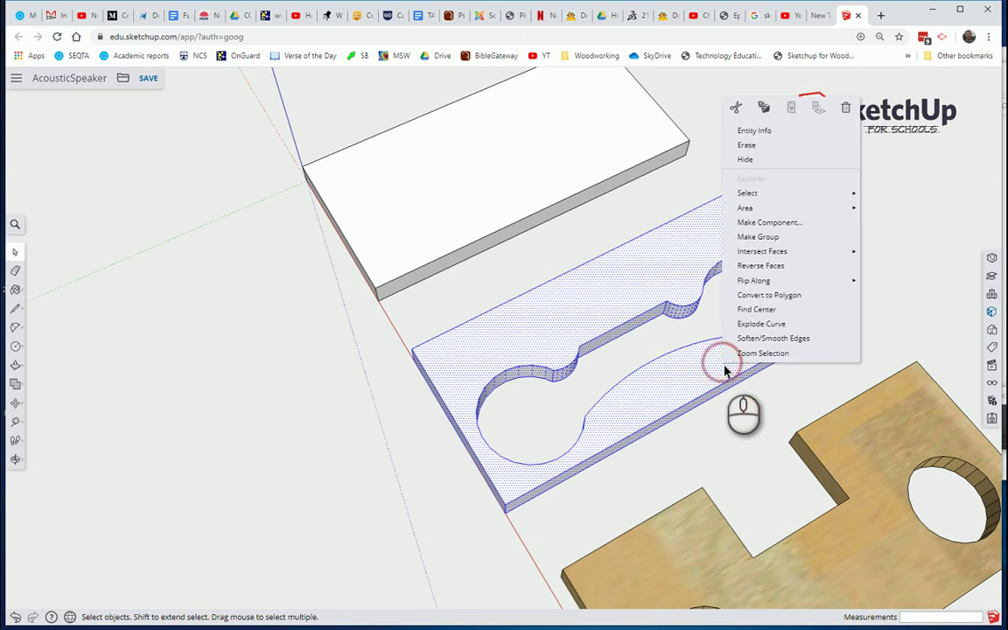
pyautogui.click(769, 224)
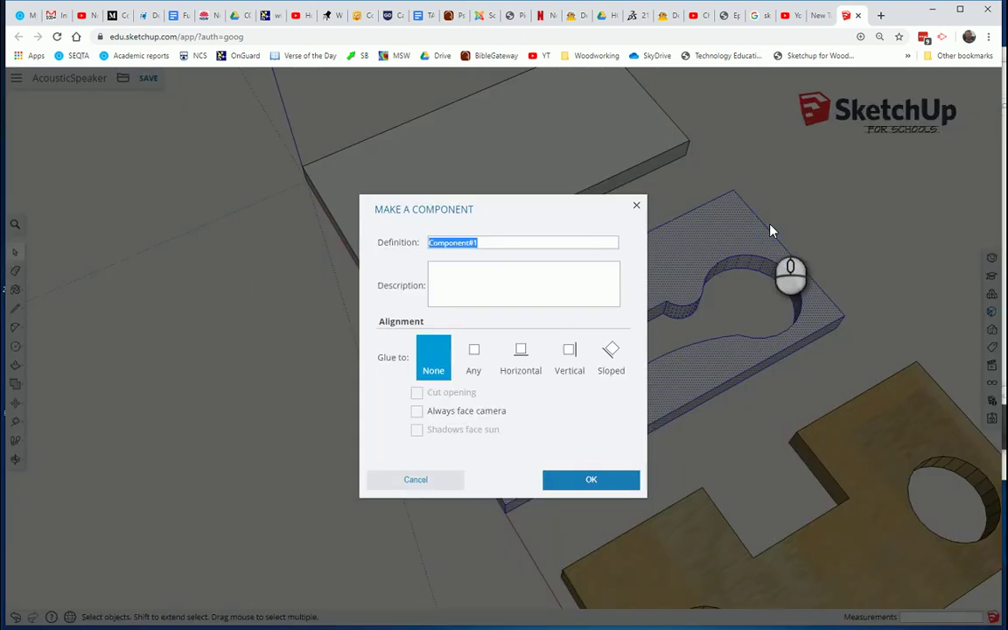
pyautogui.click(597, 478)
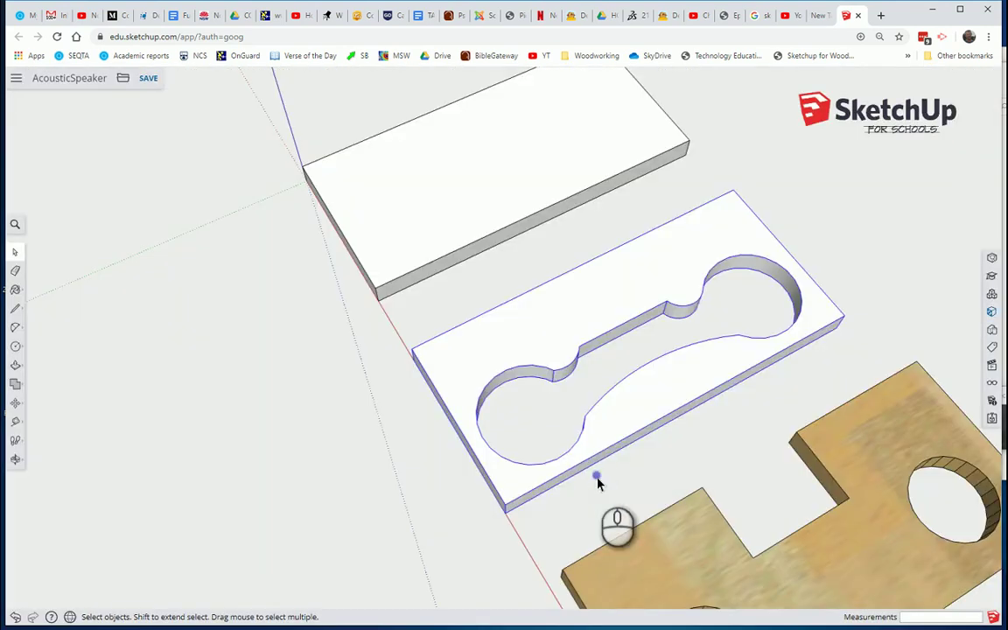
# Paint the cut-out board with Wood Floor Light, then orbit to view all boards together.
pyautogui.click(992, 310)
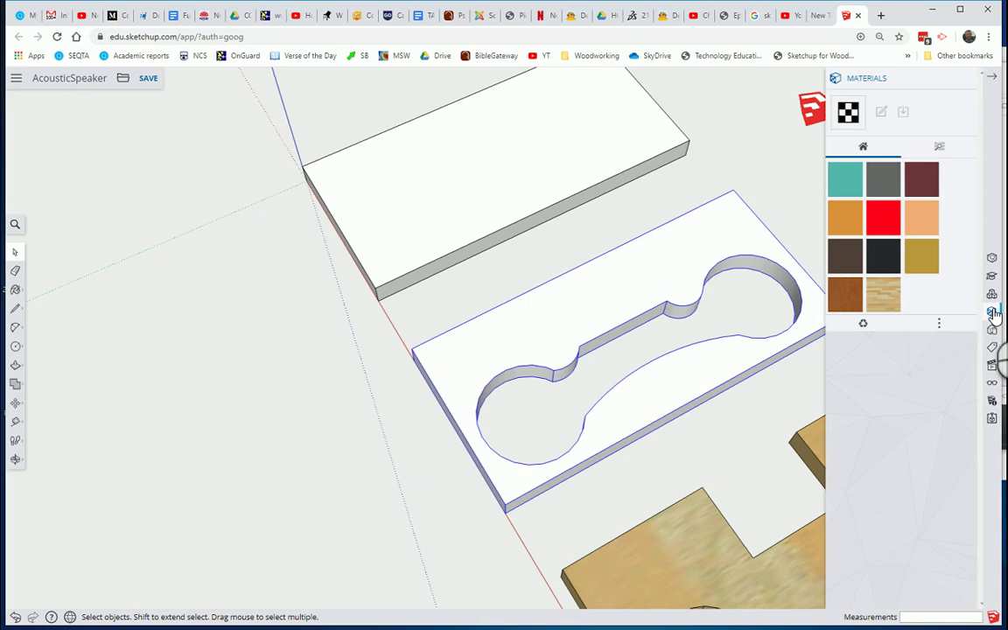
pyautogui.click(883, 299)
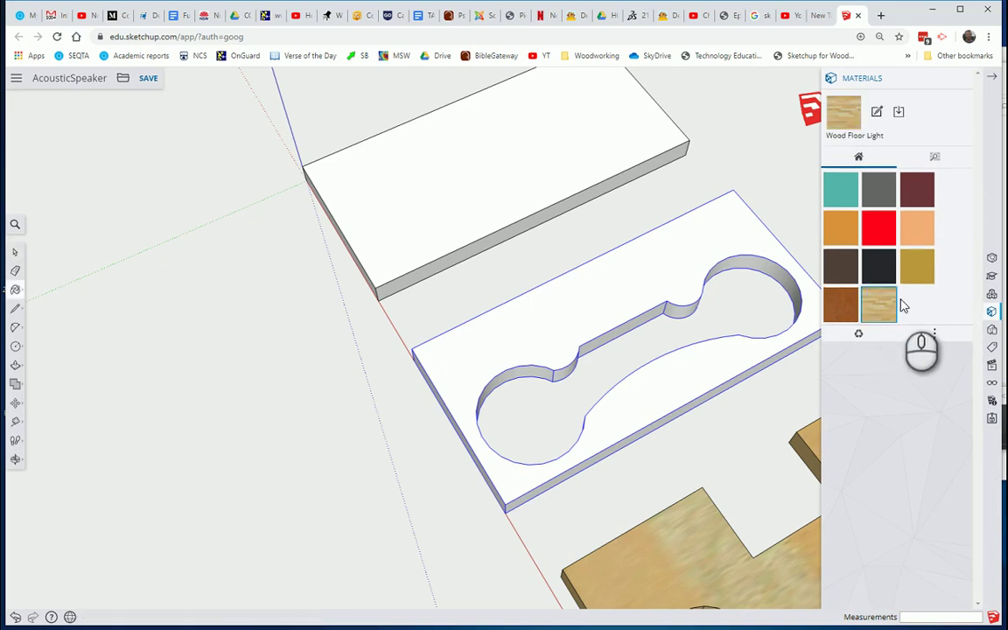
pyautogui.click(727, 245)
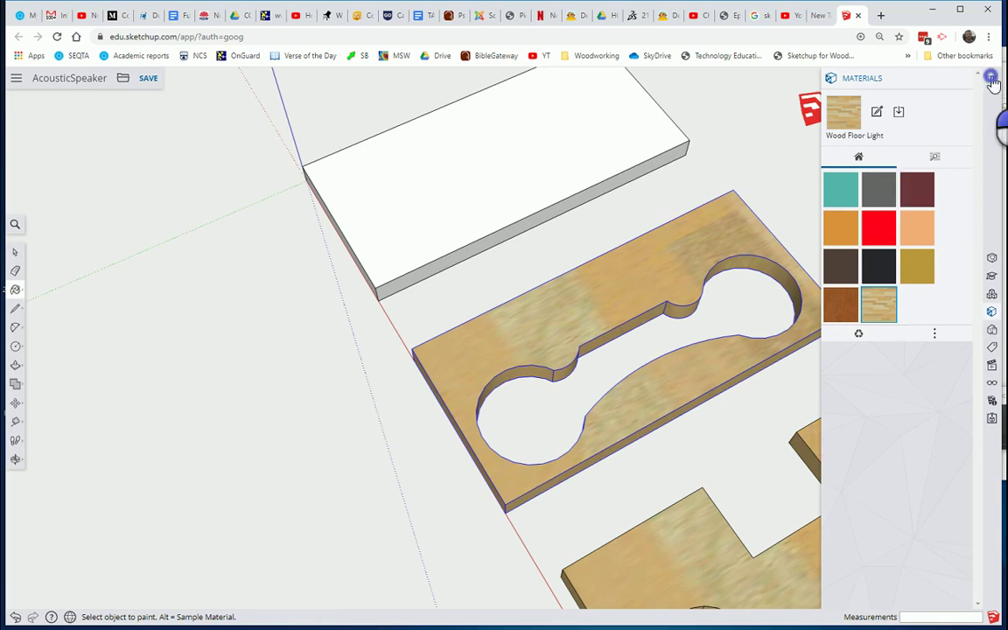
pyautogui.click(993, 80)
pyautogui.scroll(-3, 822, 449)
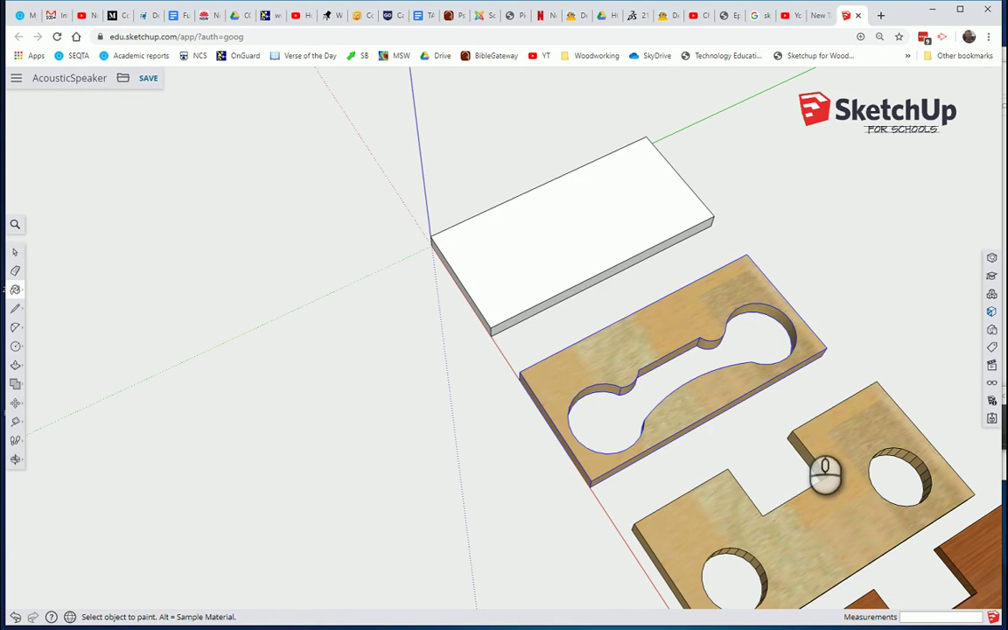
pyautogui.moveTo(817, 423); pyautogui.dragTo(723, 306, button='middle')
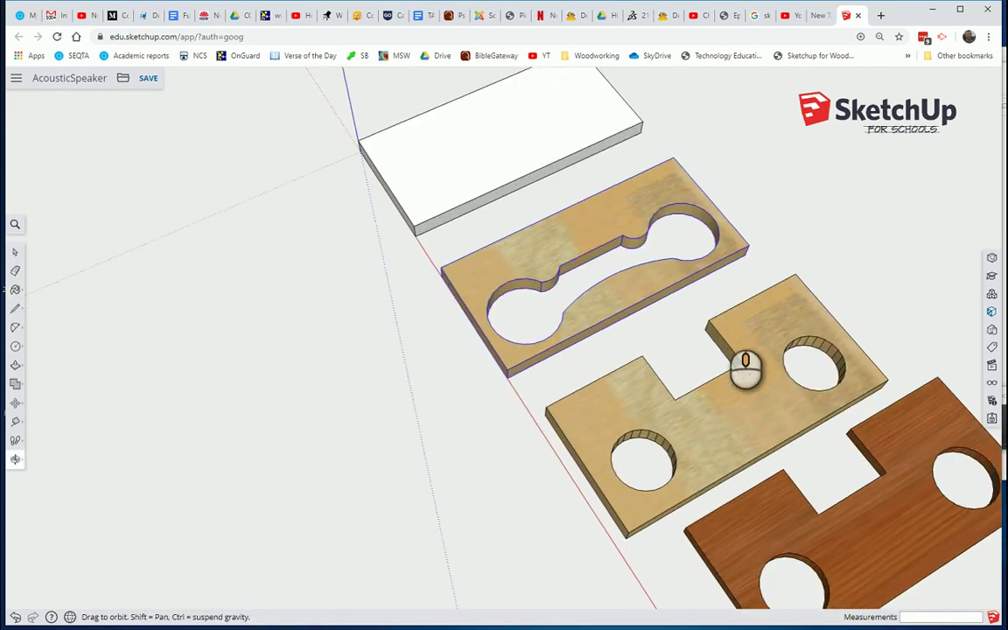
pyautogui.press('b')
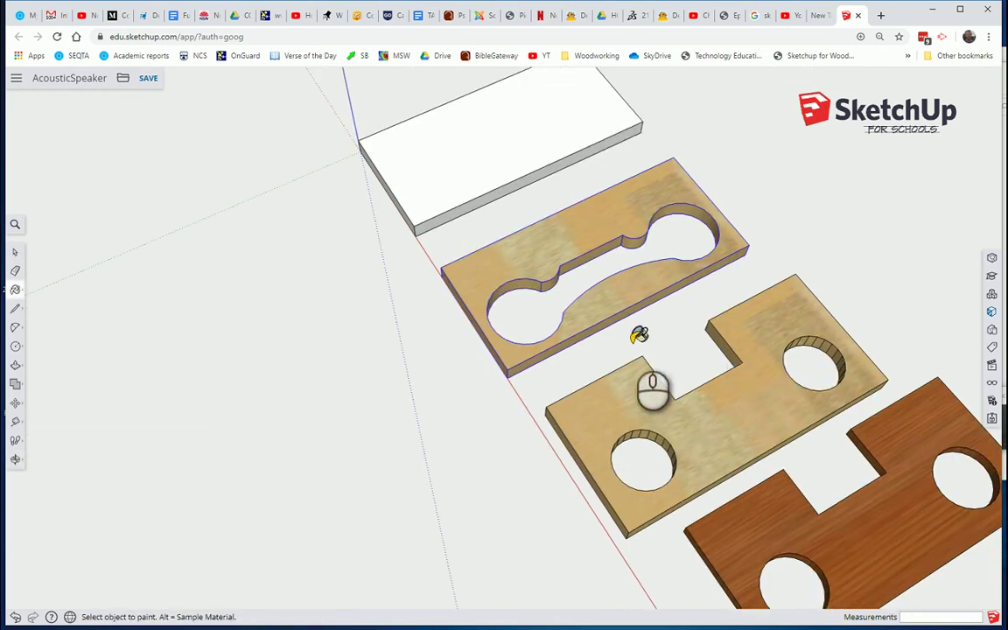
# Make the plain white board a component named 'Back'.
pyautogui.click(469, 175)
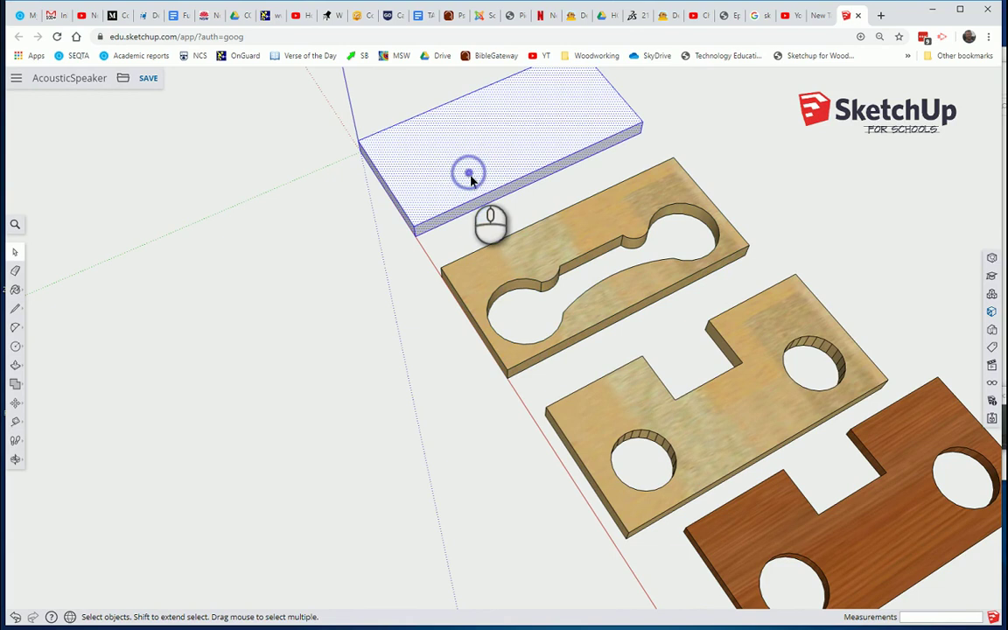
pyautogui.rightClick(469, 172)
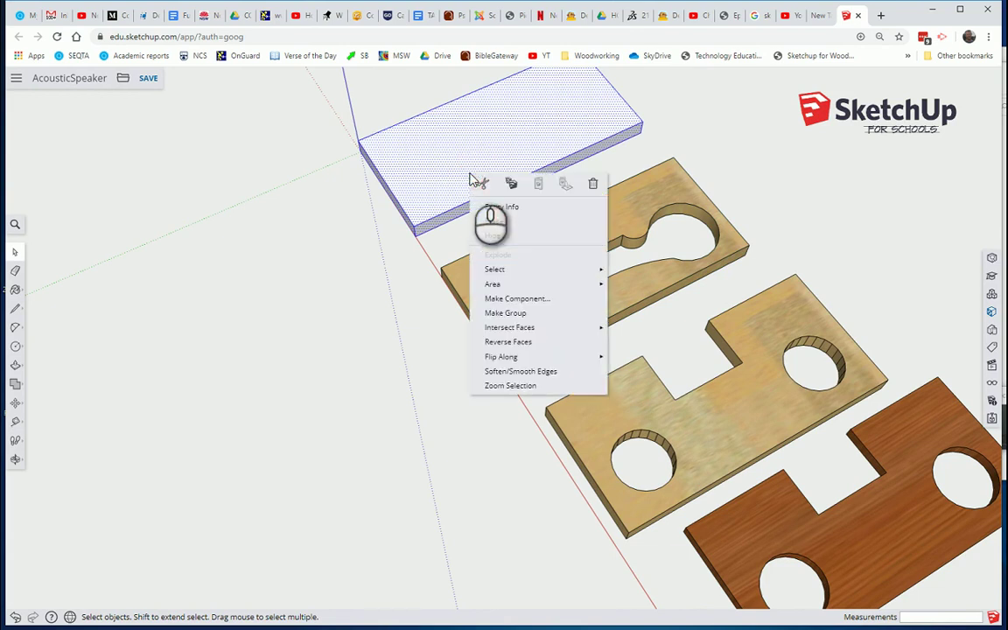
pyautogui.click(521, 296)
pyautogui.write('Back')
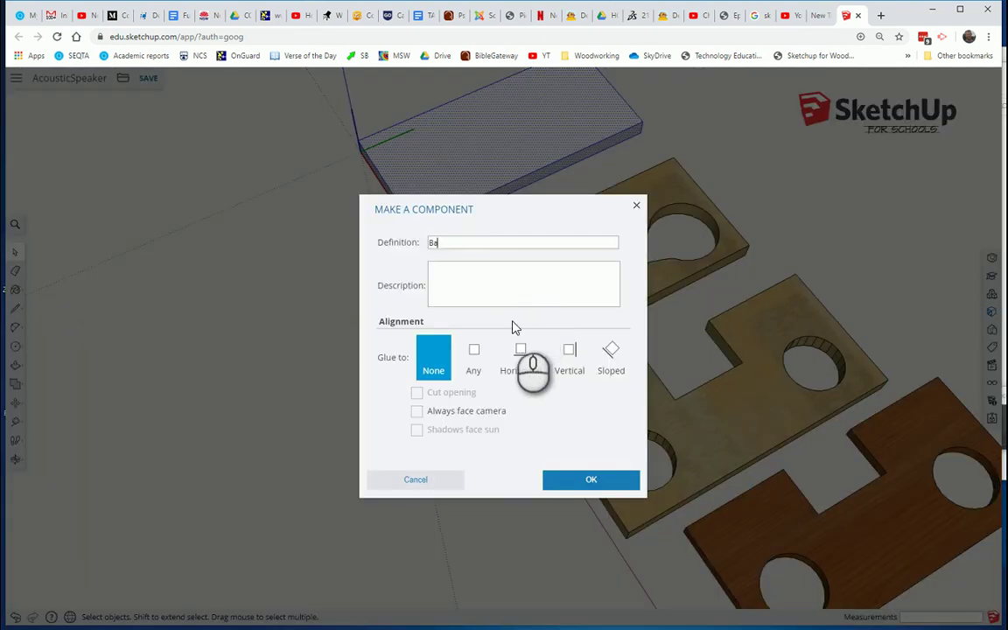
pyautogui.click(615, 481)
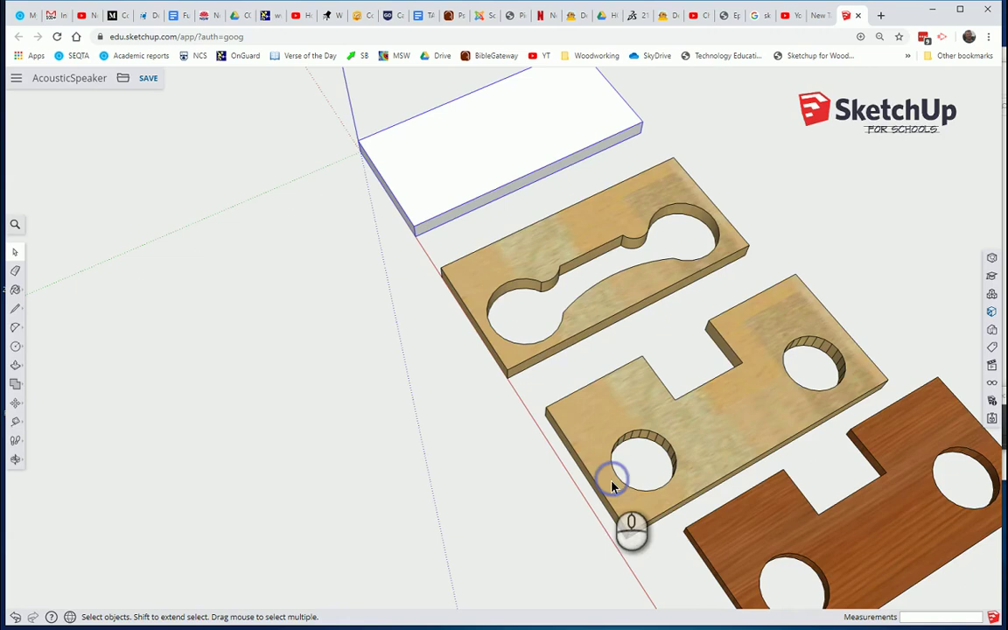
# Paint the Back board with the Wood Floor Light material.
pyautogui.click(995, 313)
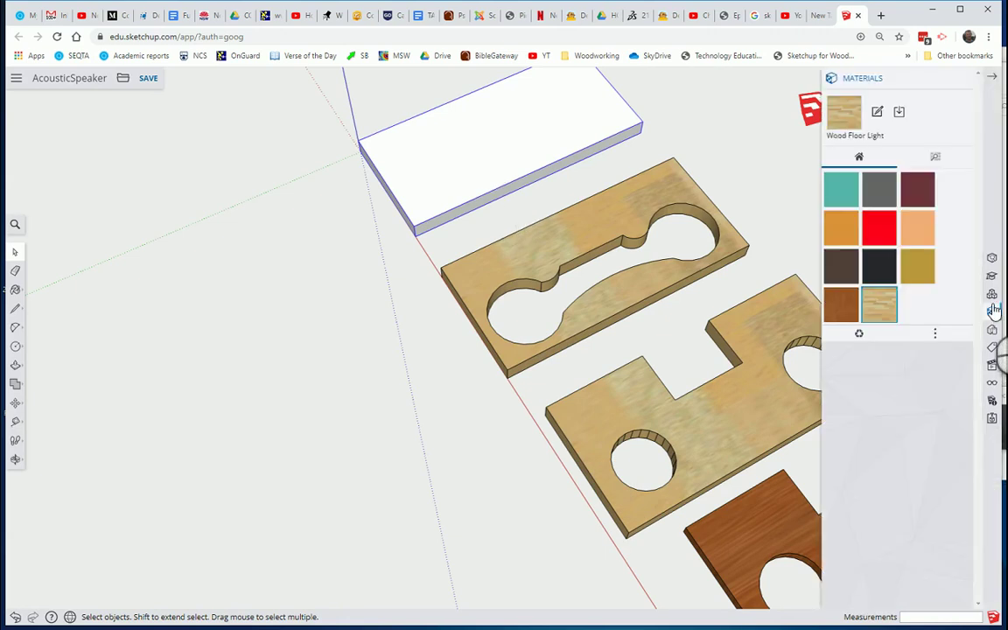
pyautogui.click(881, 302)
pyautogui.click(560, 146)
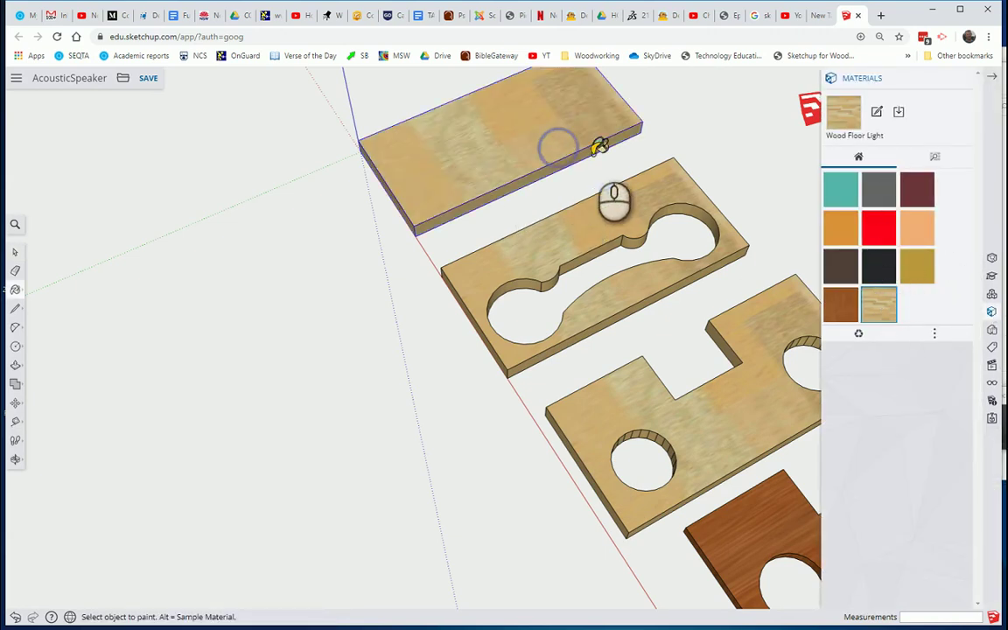
pyautogui.click(997, 84)
pyautogui.scroll(2, 732, 321)
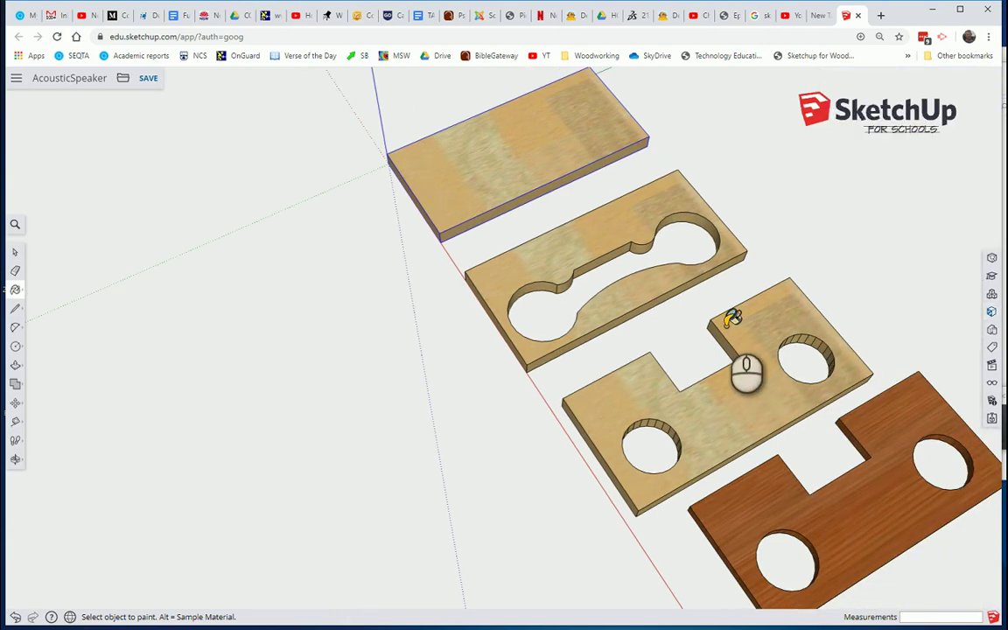